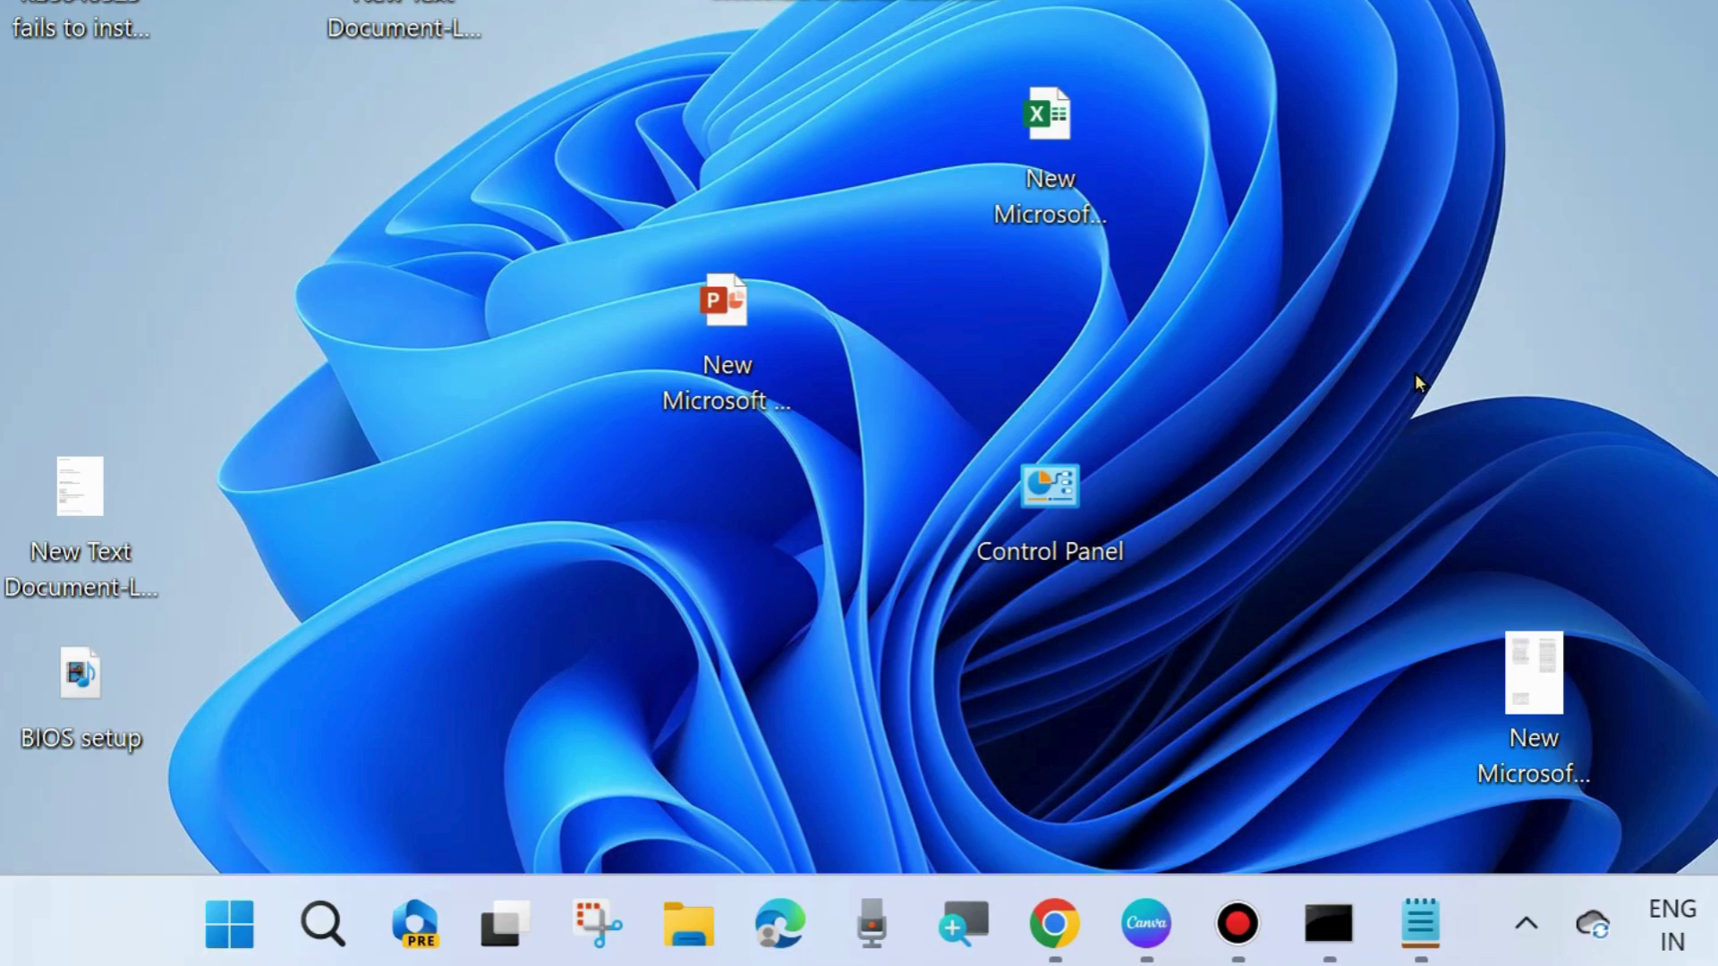
- Search Windows for 'cmd' to bring up Command Prompt
left_click(320, 926)
type("cmd")
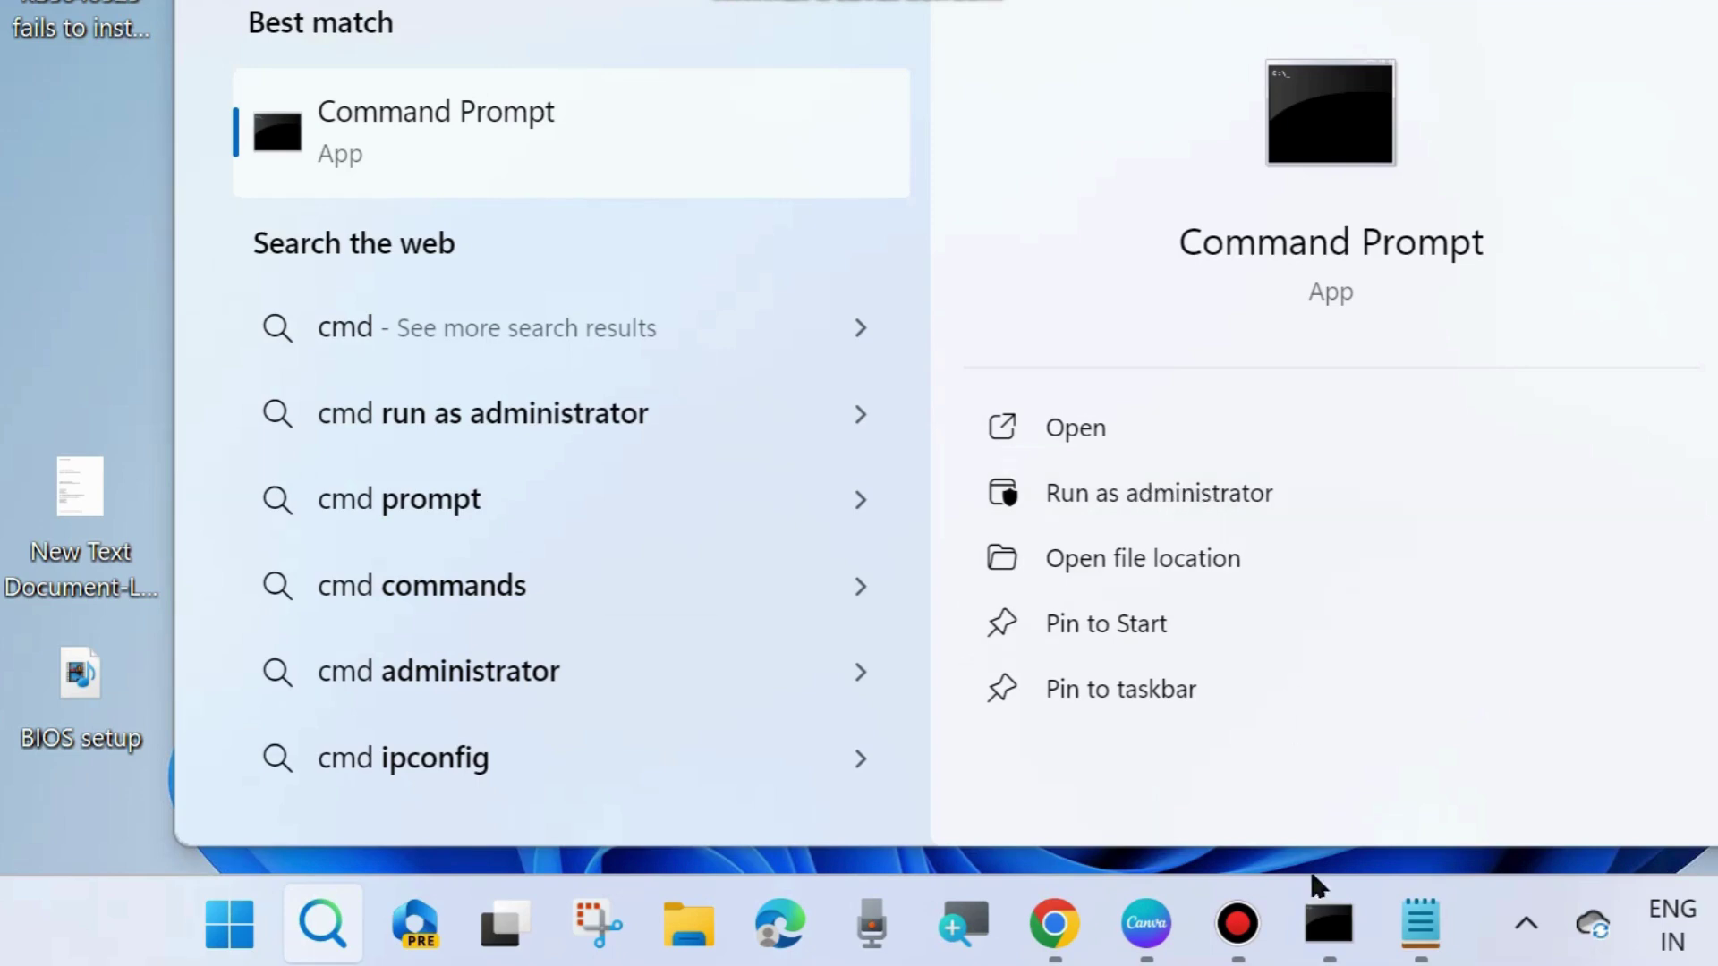
- Launch Command Prompt as administrator and run sfc /scannow
left_click(1313, 950)
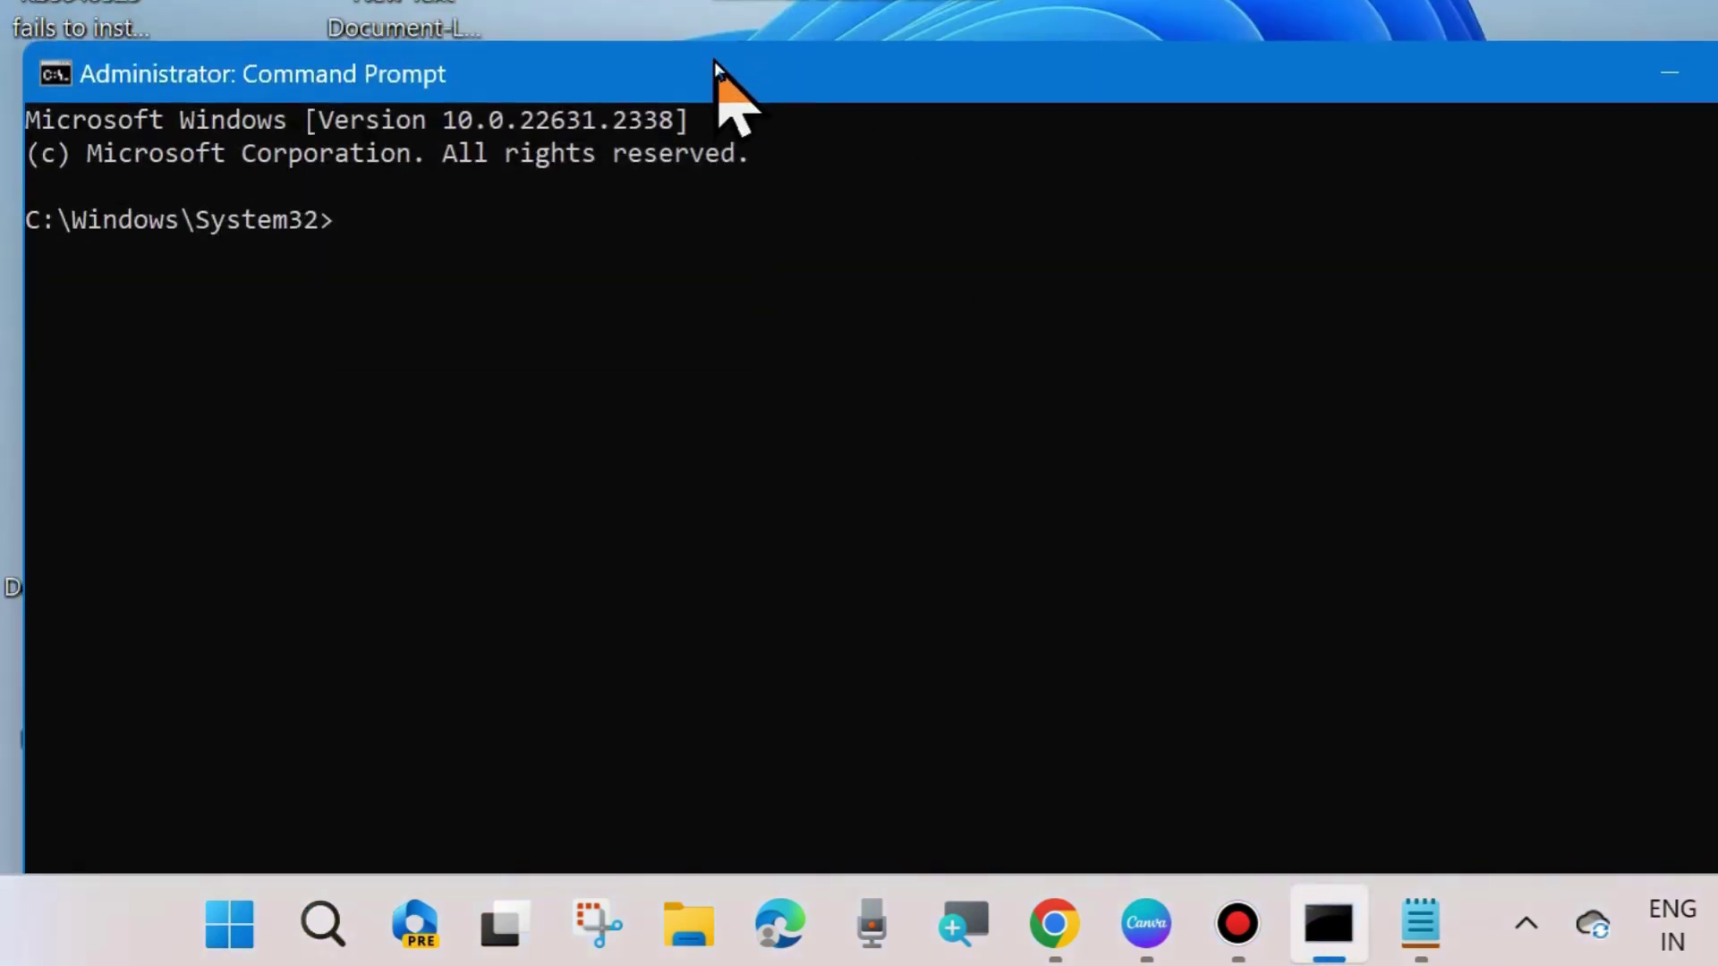
left_click_drag(722, 62, 728, 59)
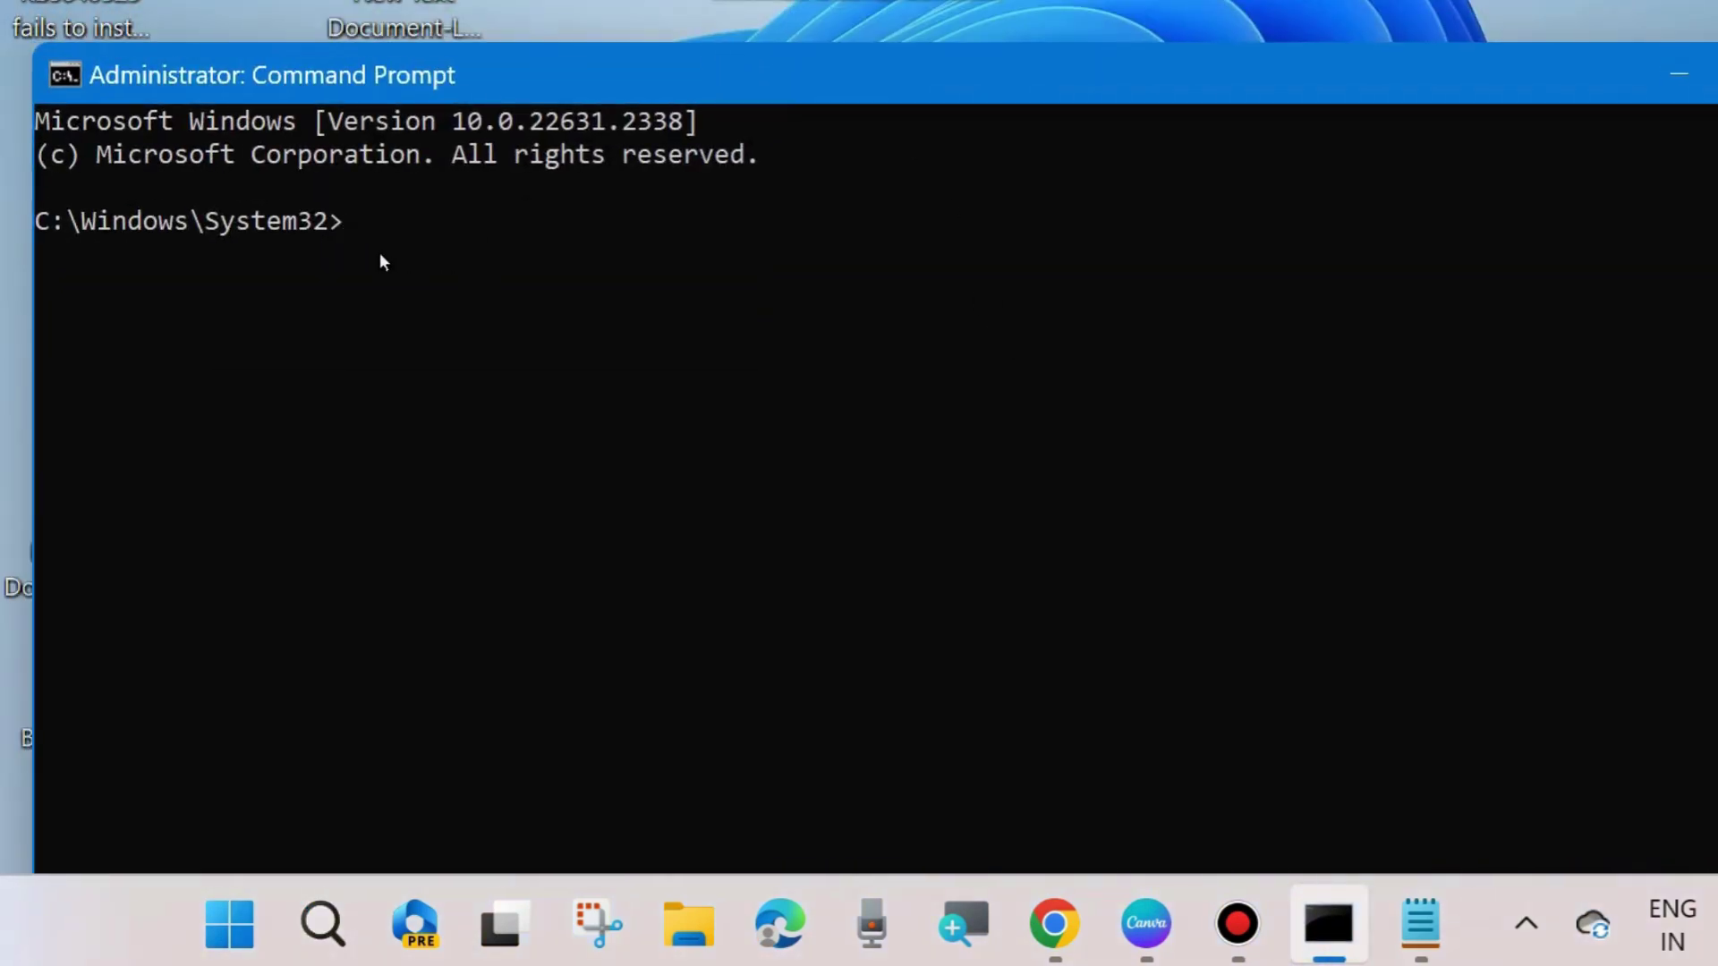
type("sfc /scannow")
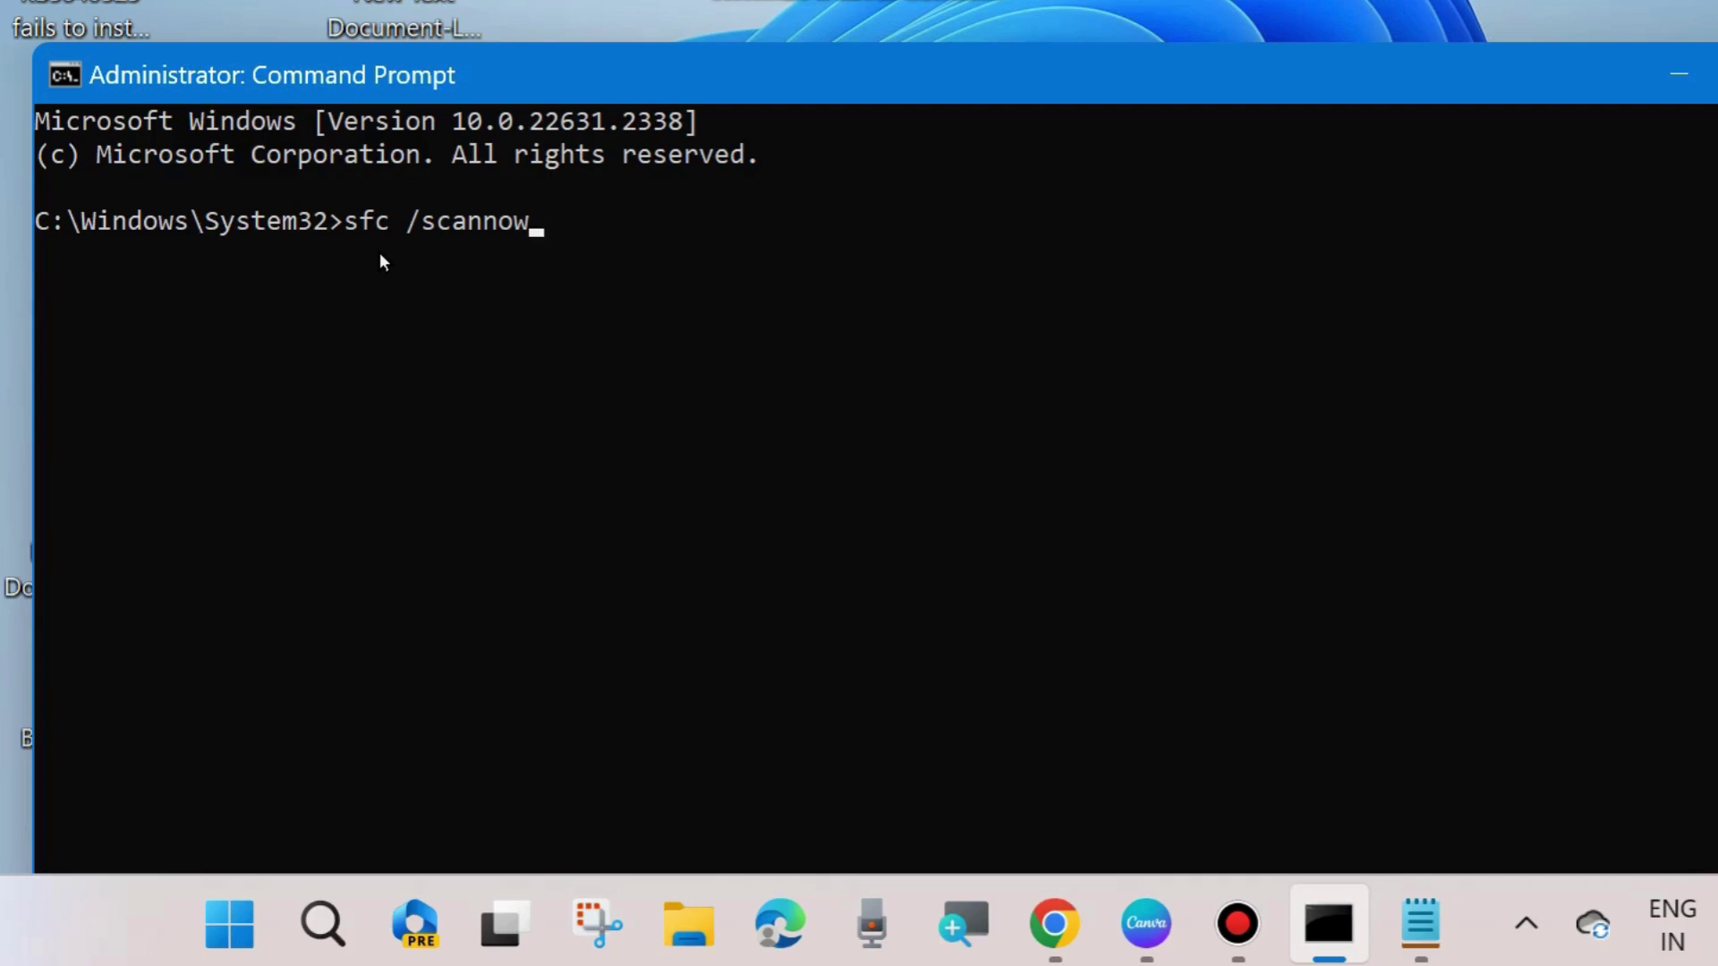
key("Return")
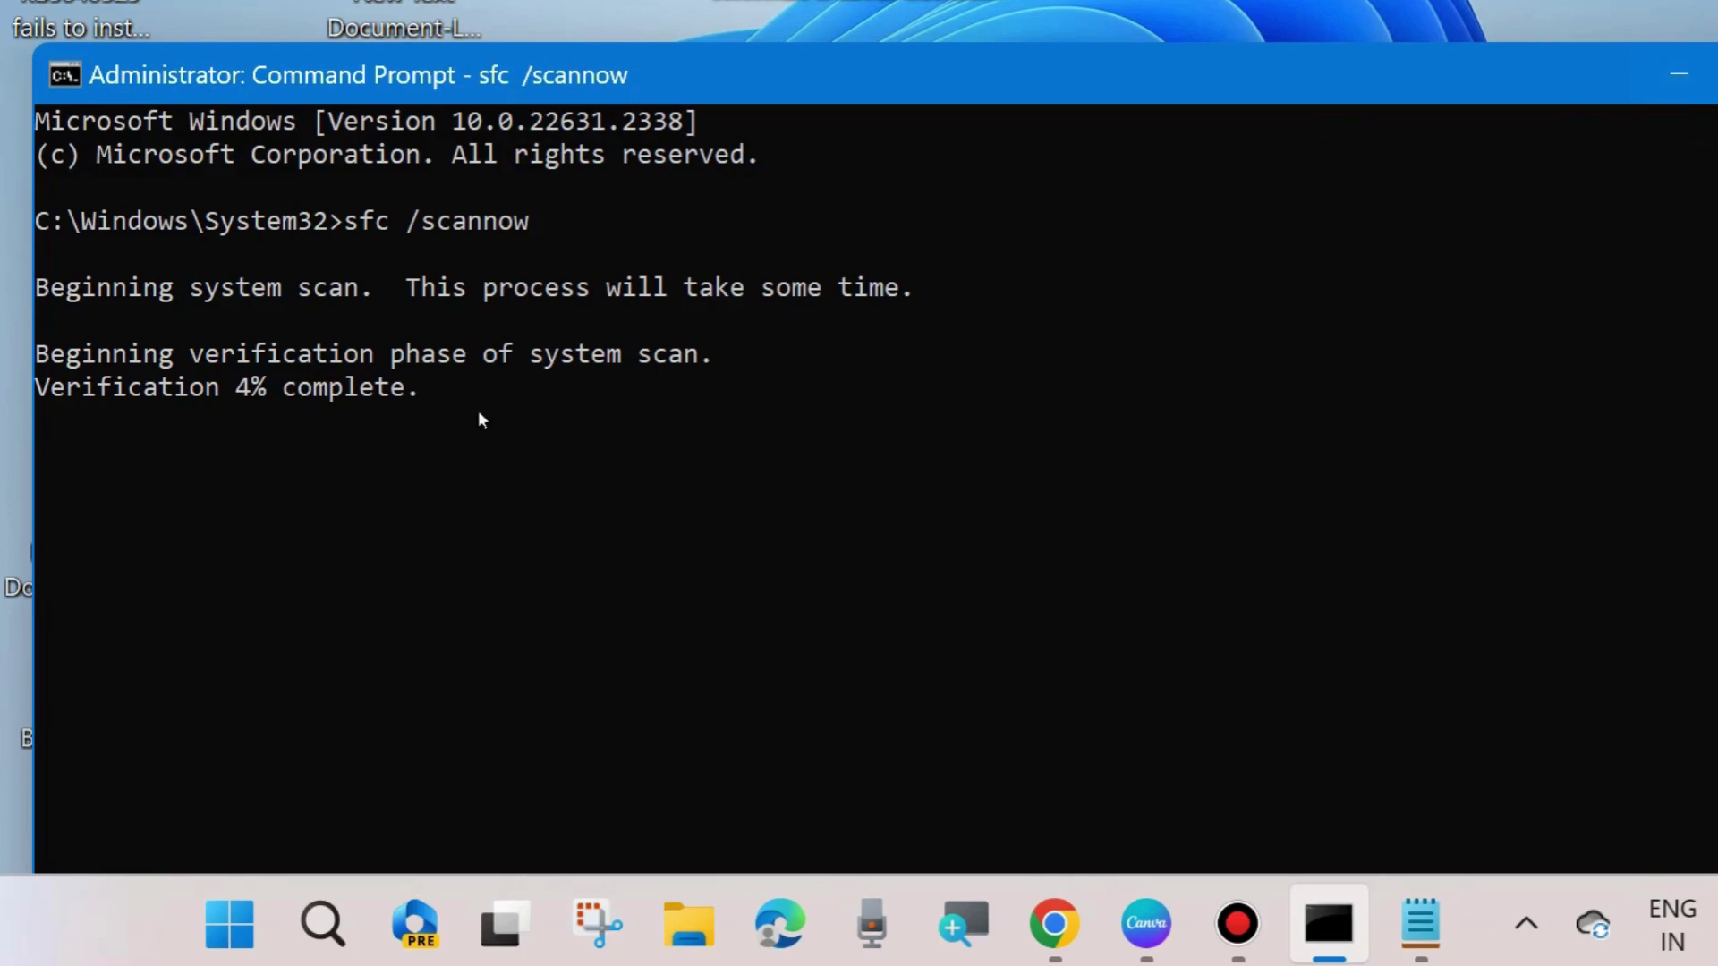
- Review the scanhealth, checkhealth and restorehealth dism commands in Notepad, then minimize Notepad
left_click(1421, 926)
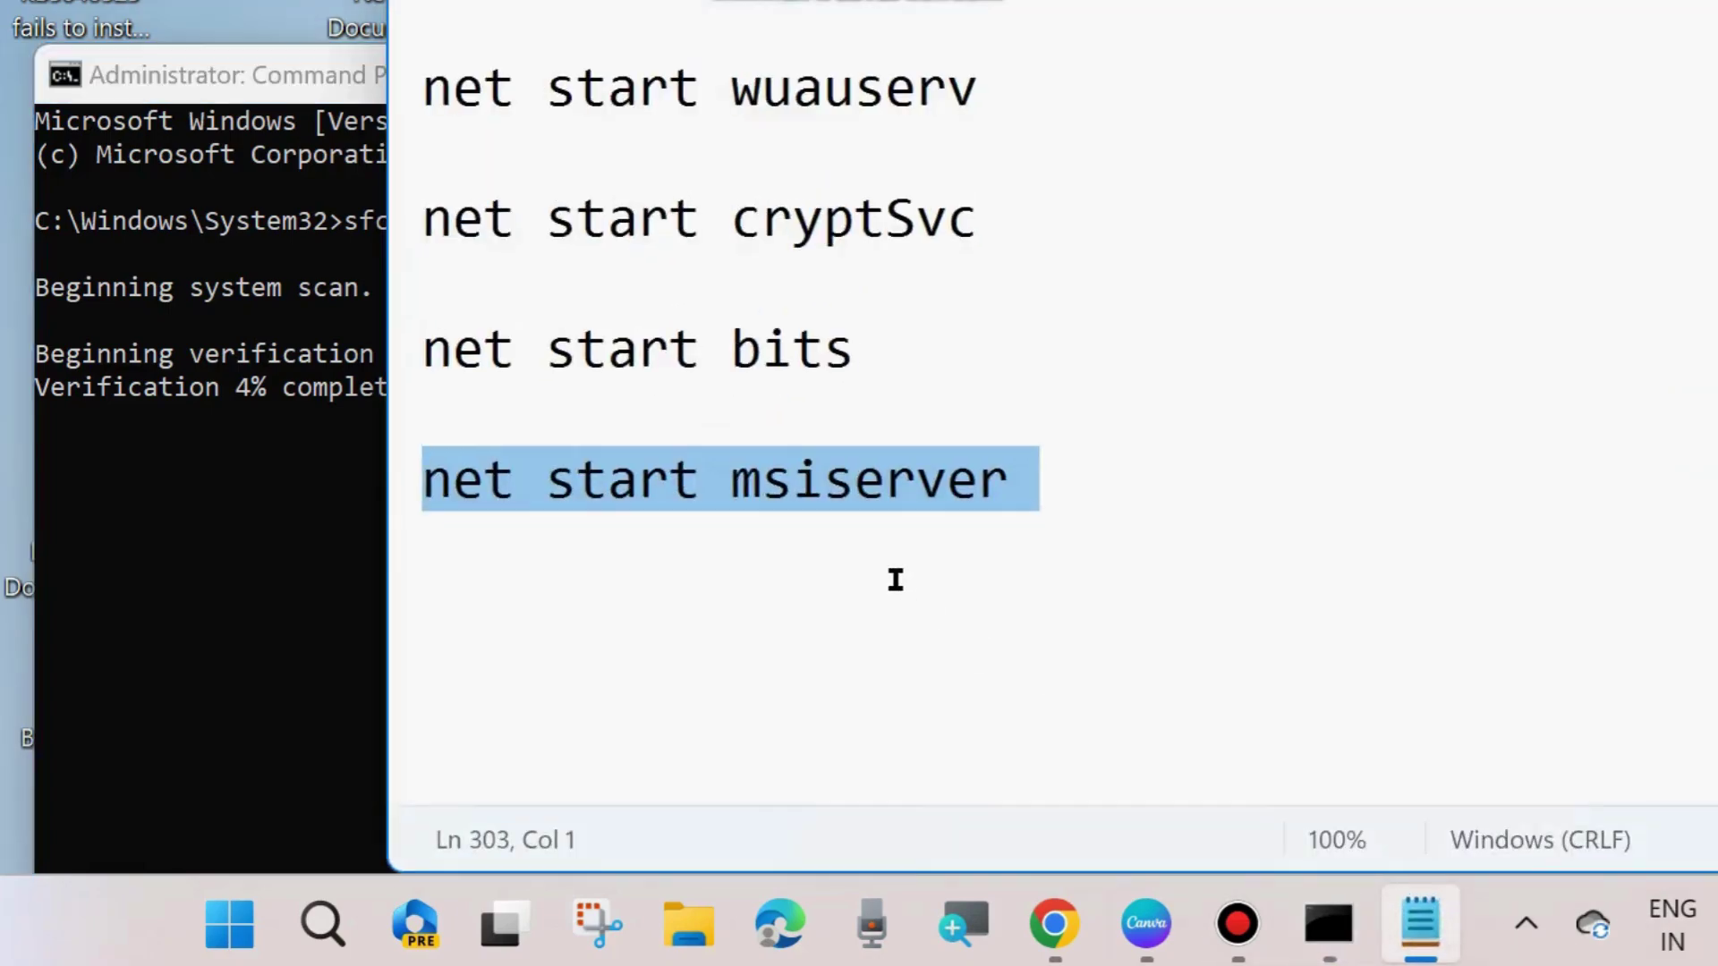
scroll(893, 579, "up", 5)
scroll(896, 580, "up", 20)
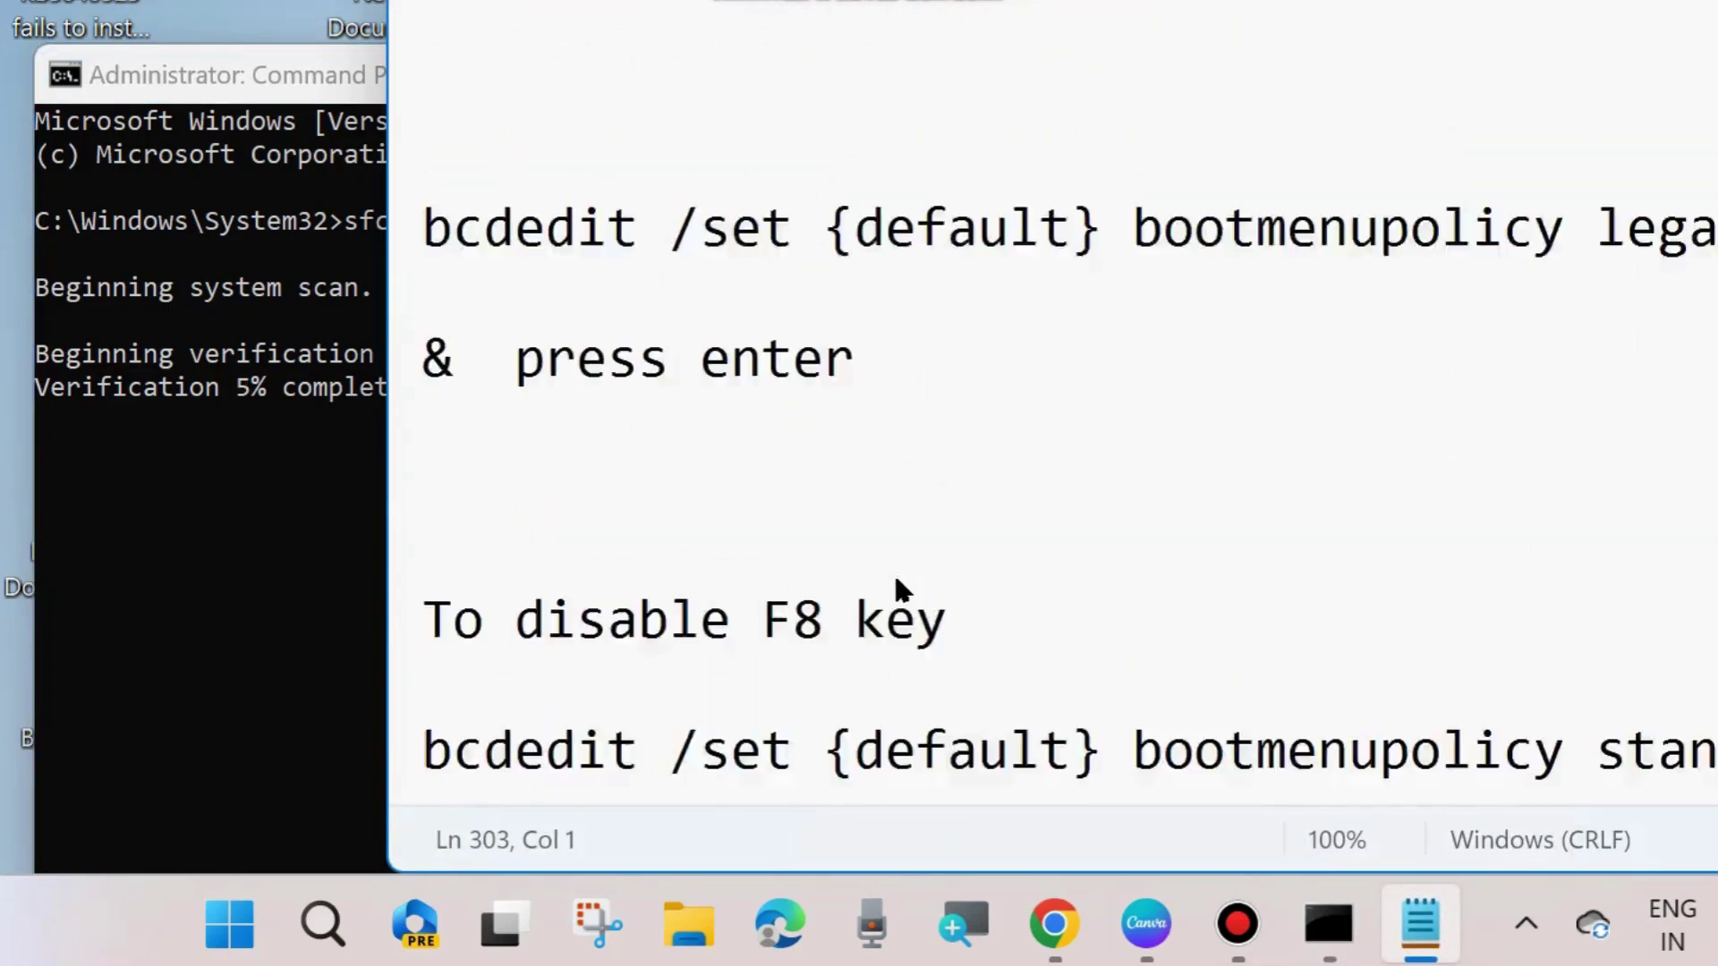
scroll(894, 577, "up", 10)
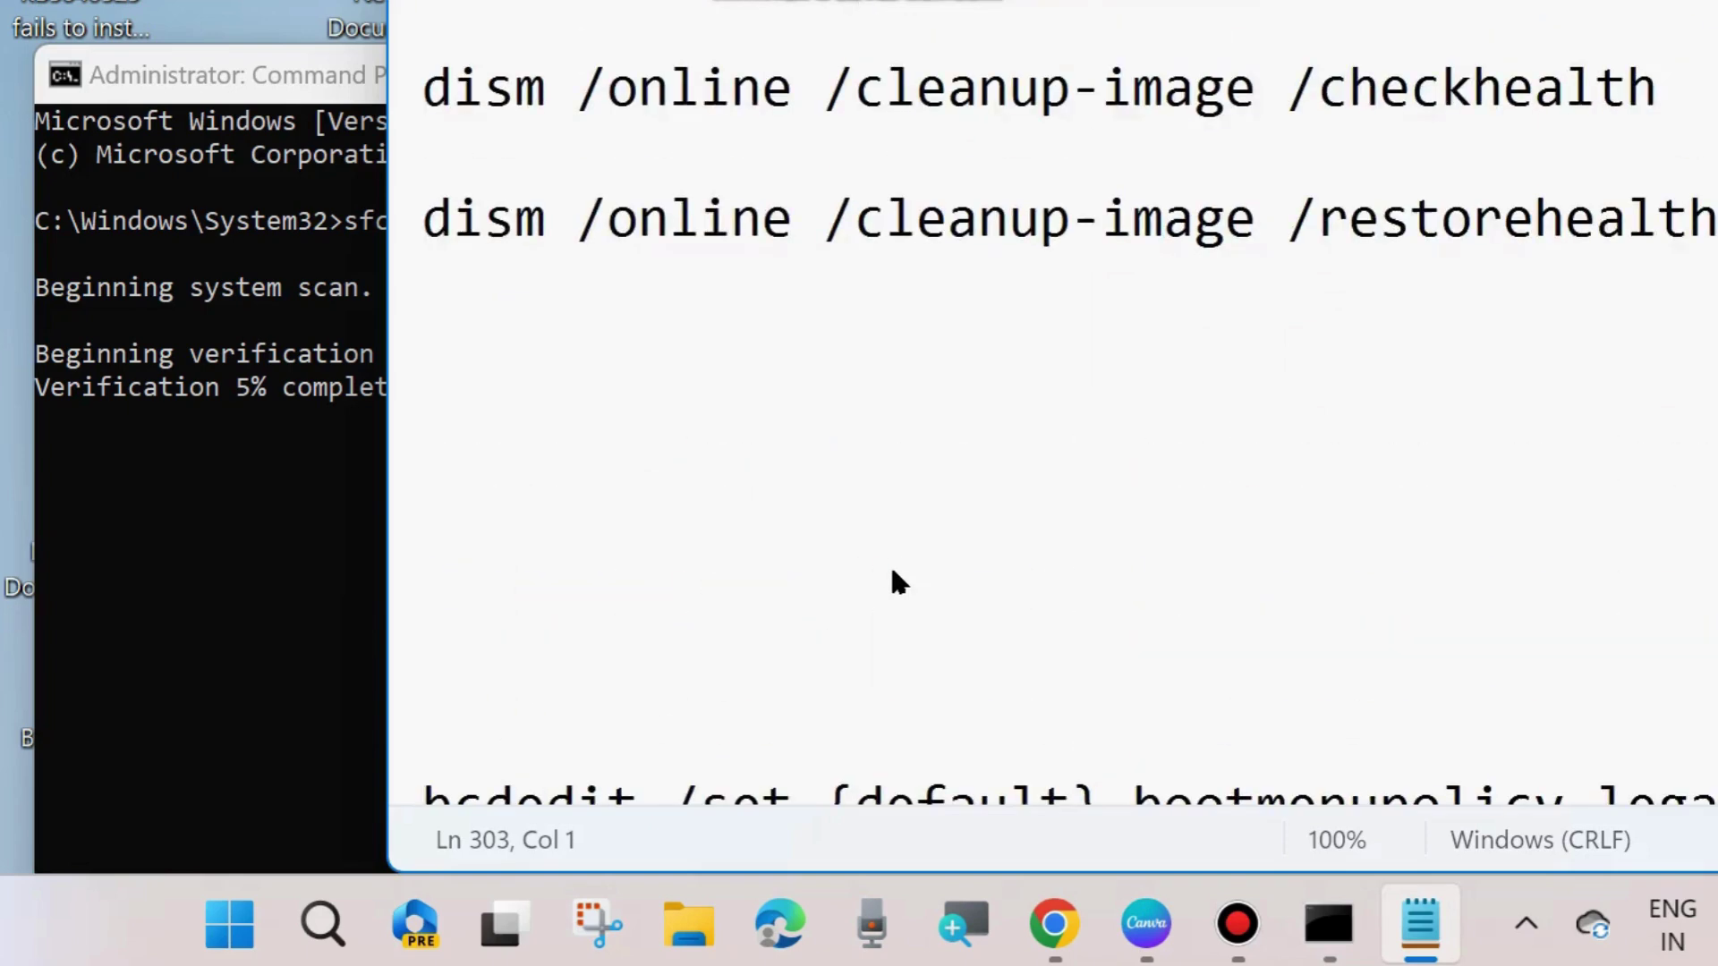
scroll(898, 581, "up", 2)
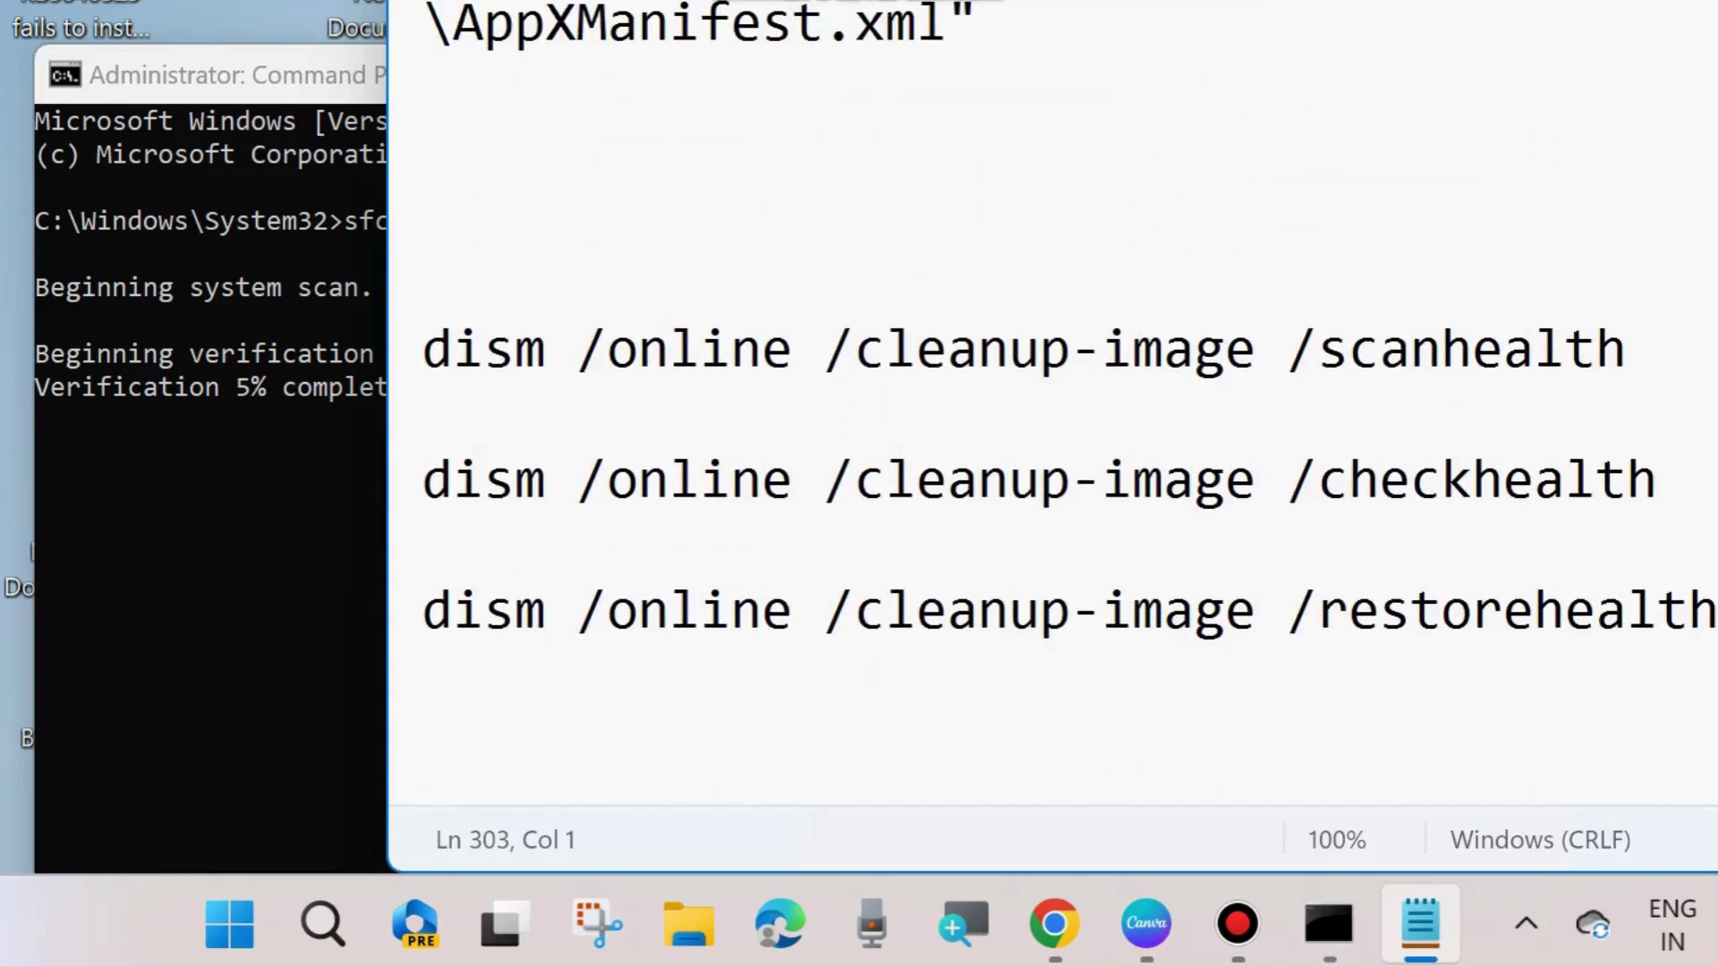
scroll(894, 95, "down", 1)
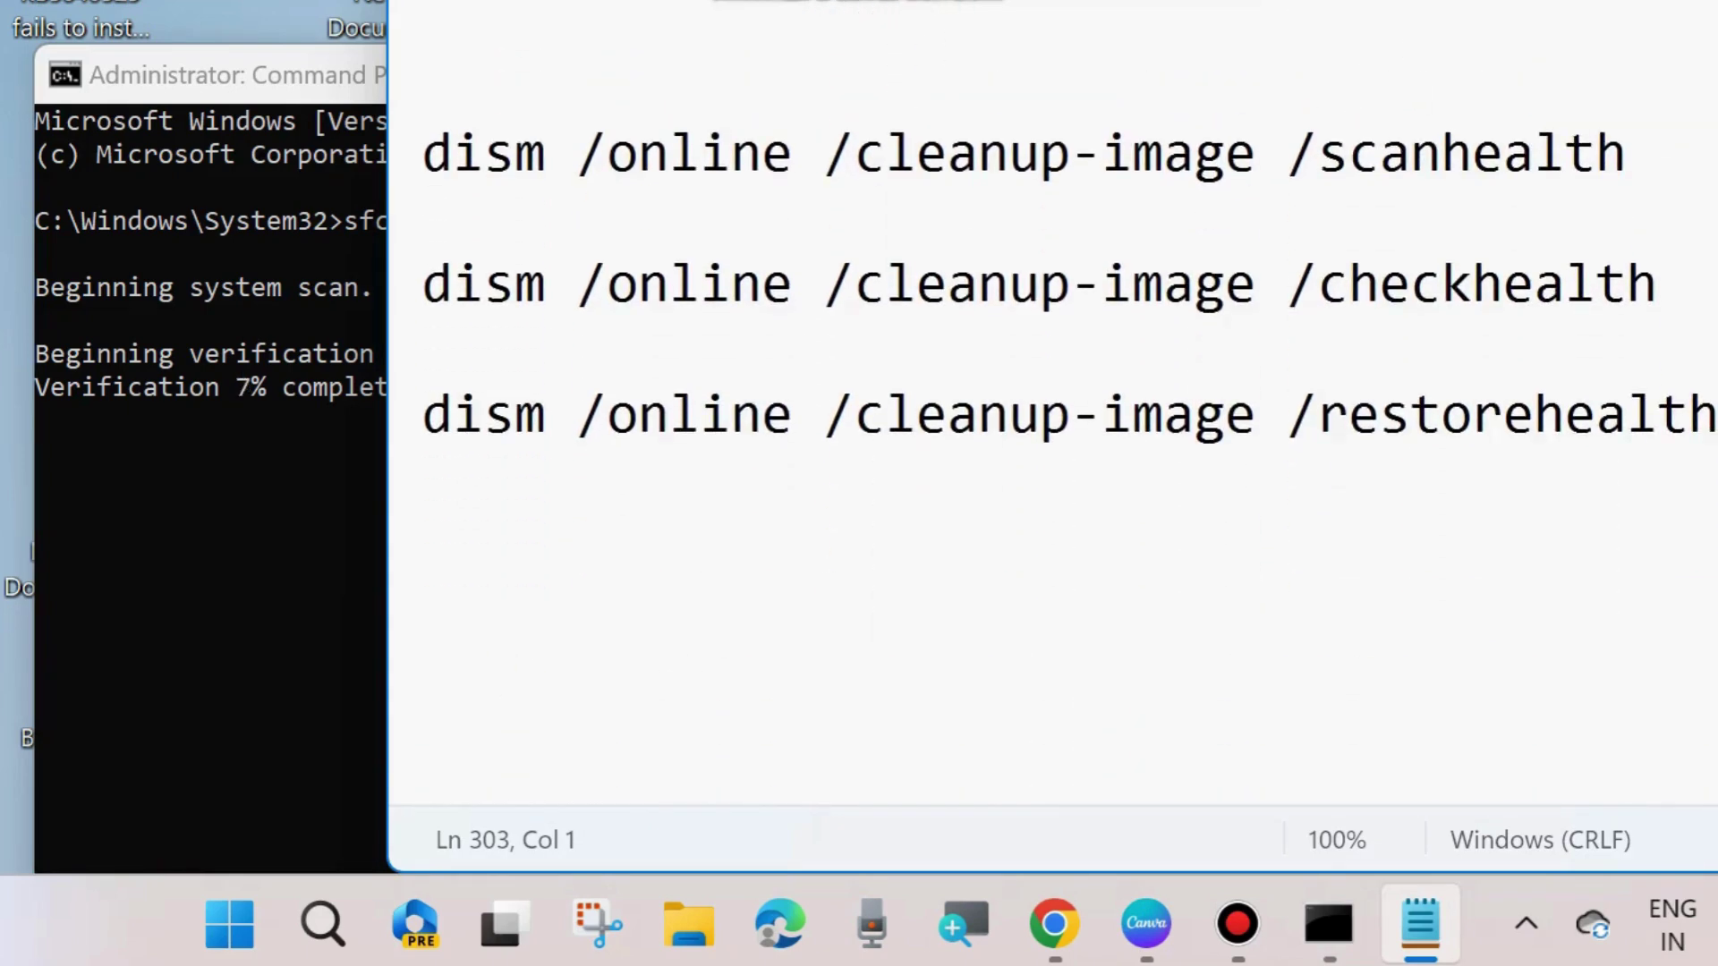
left_click_drag(1120, 1, 1122, 131)
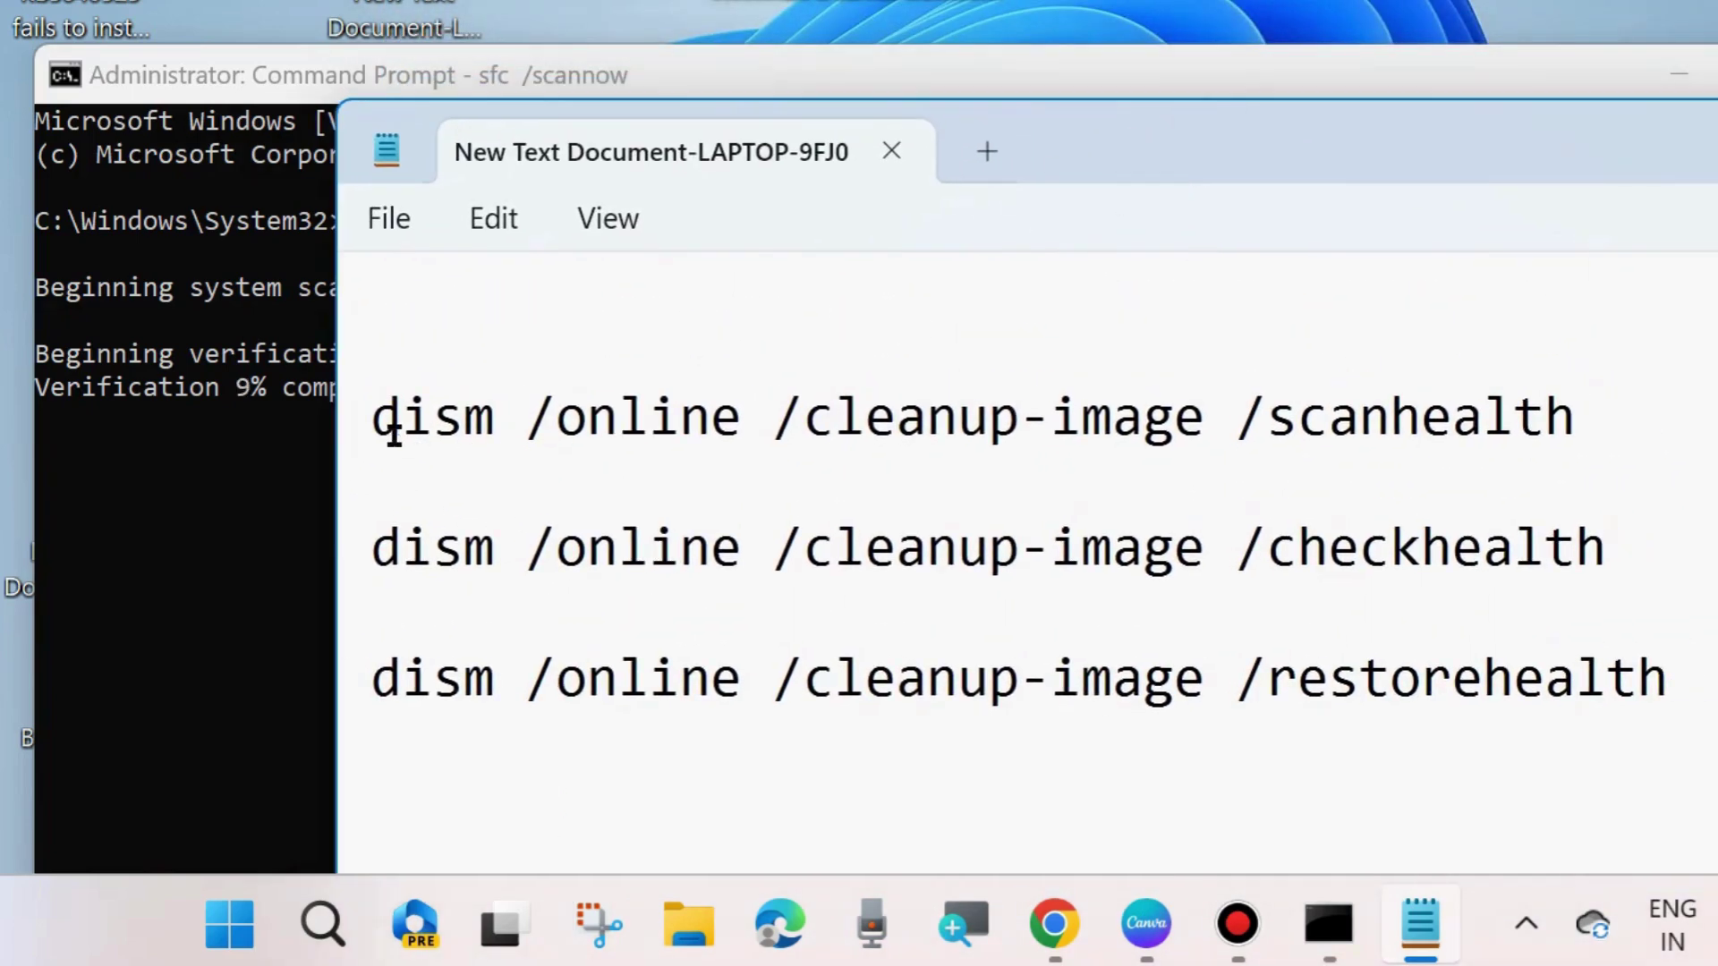
left_click_drag(372, 414, 351, 466)
triple_click(344, 567)
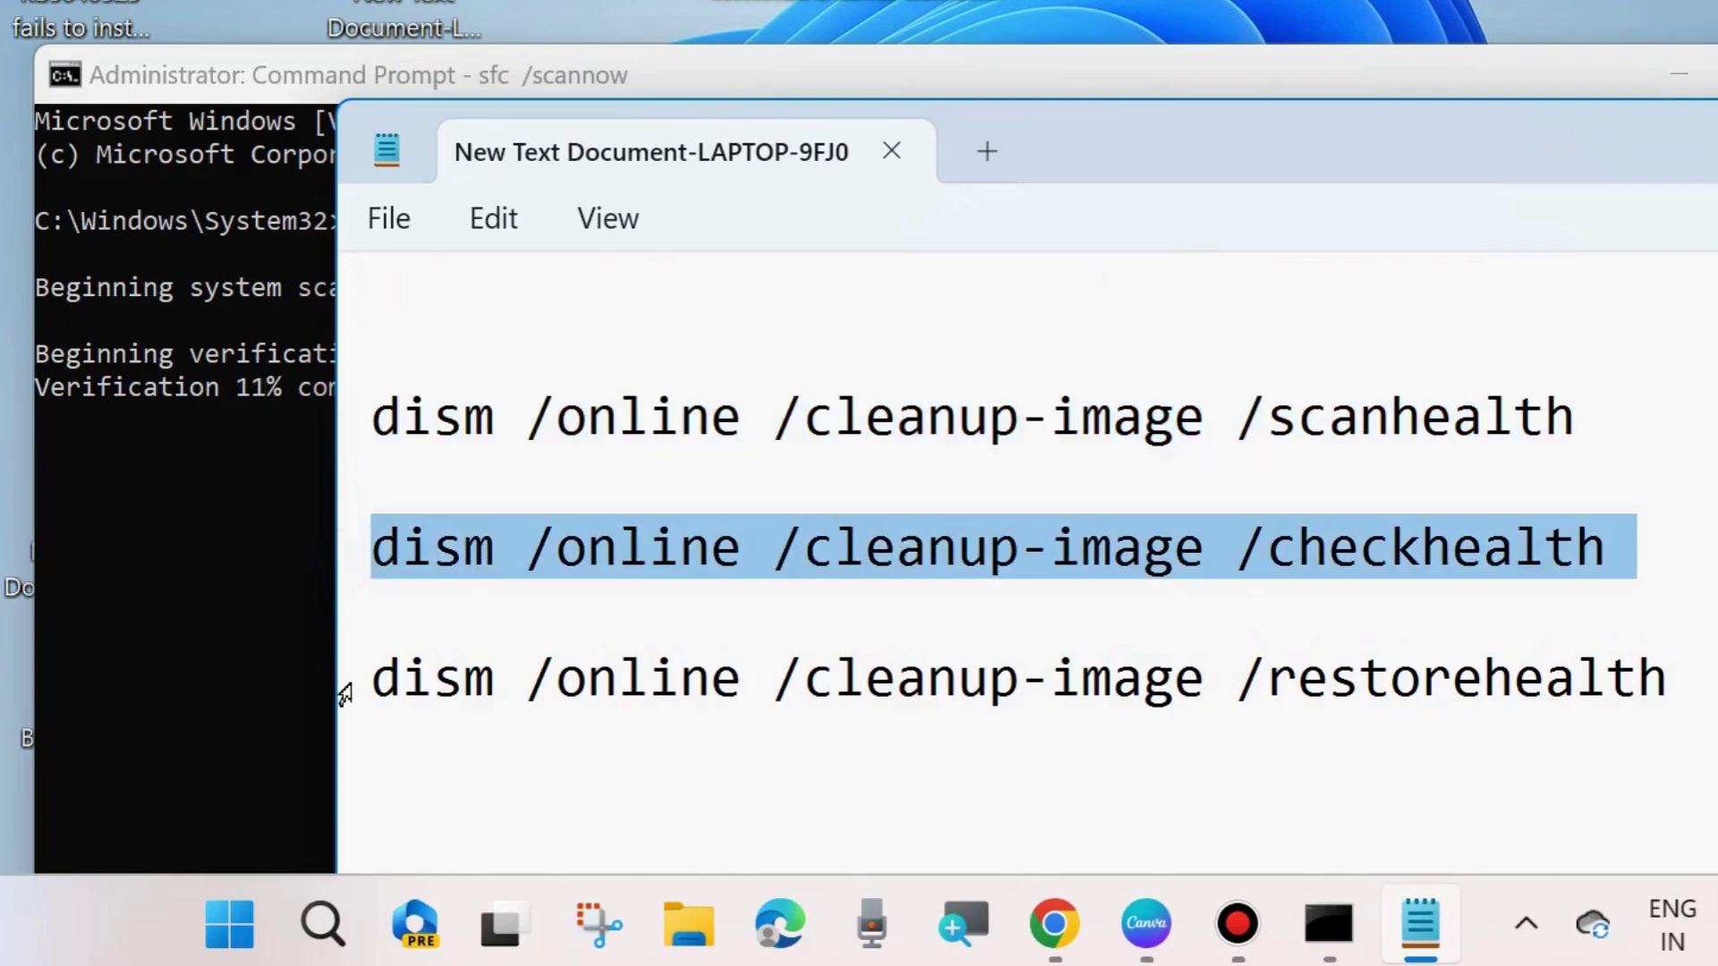
triple_click(344, 693)
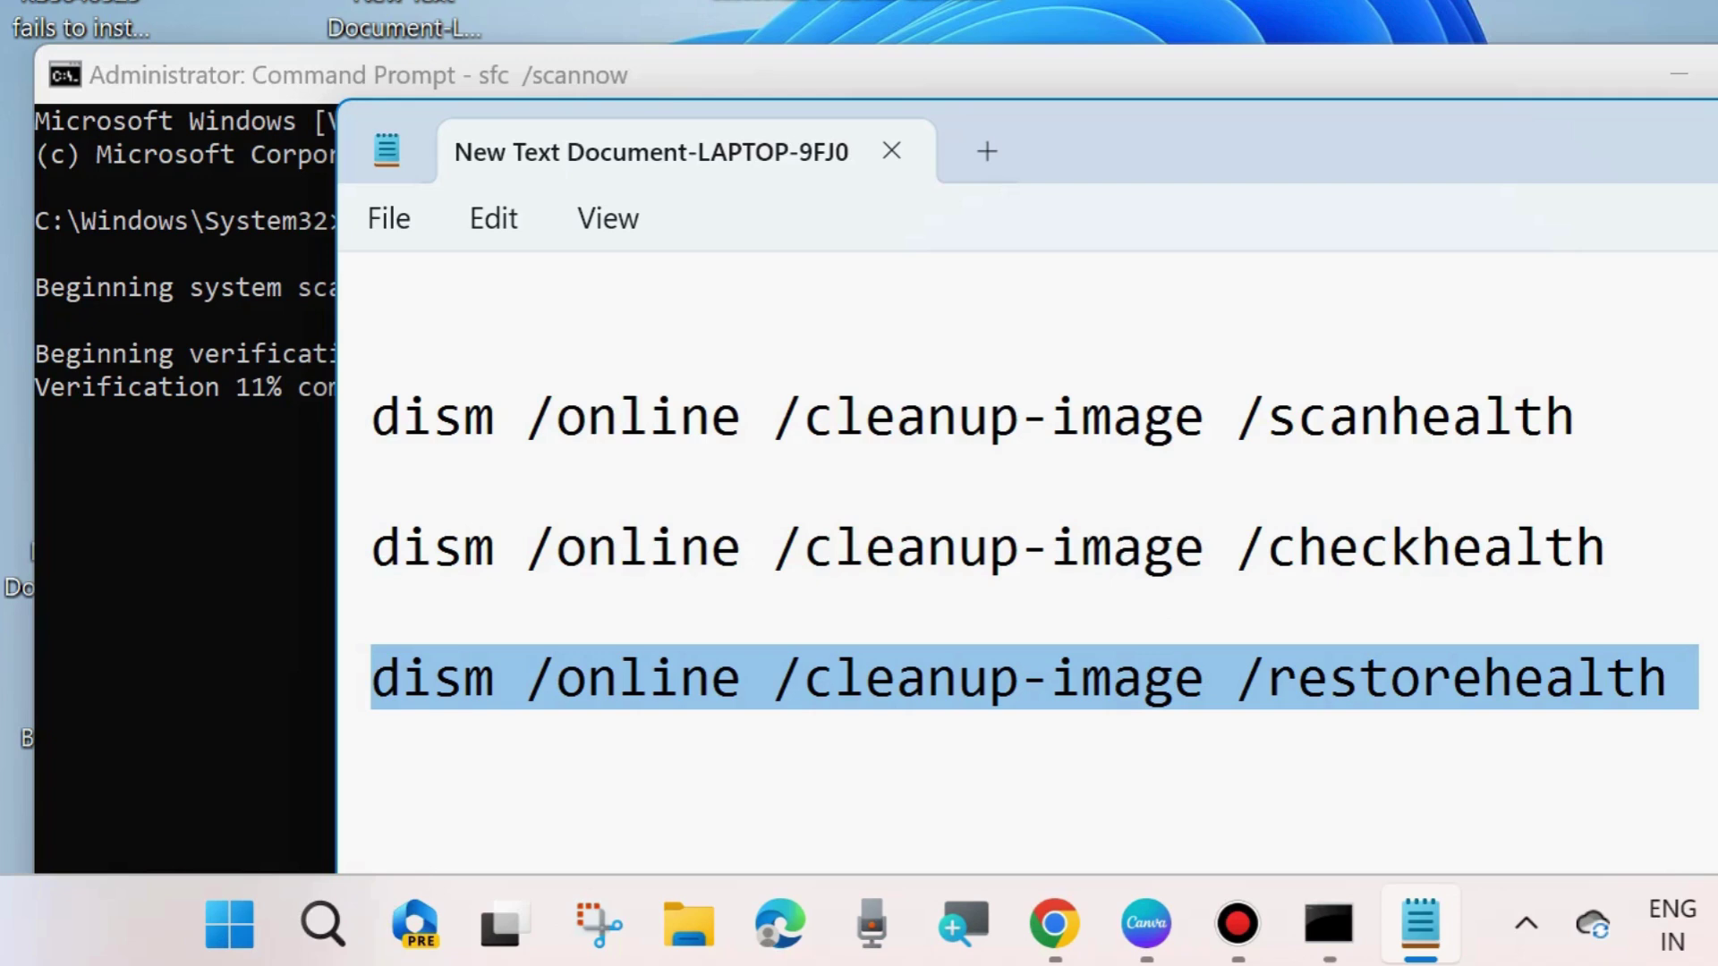
left_click(322, 492)
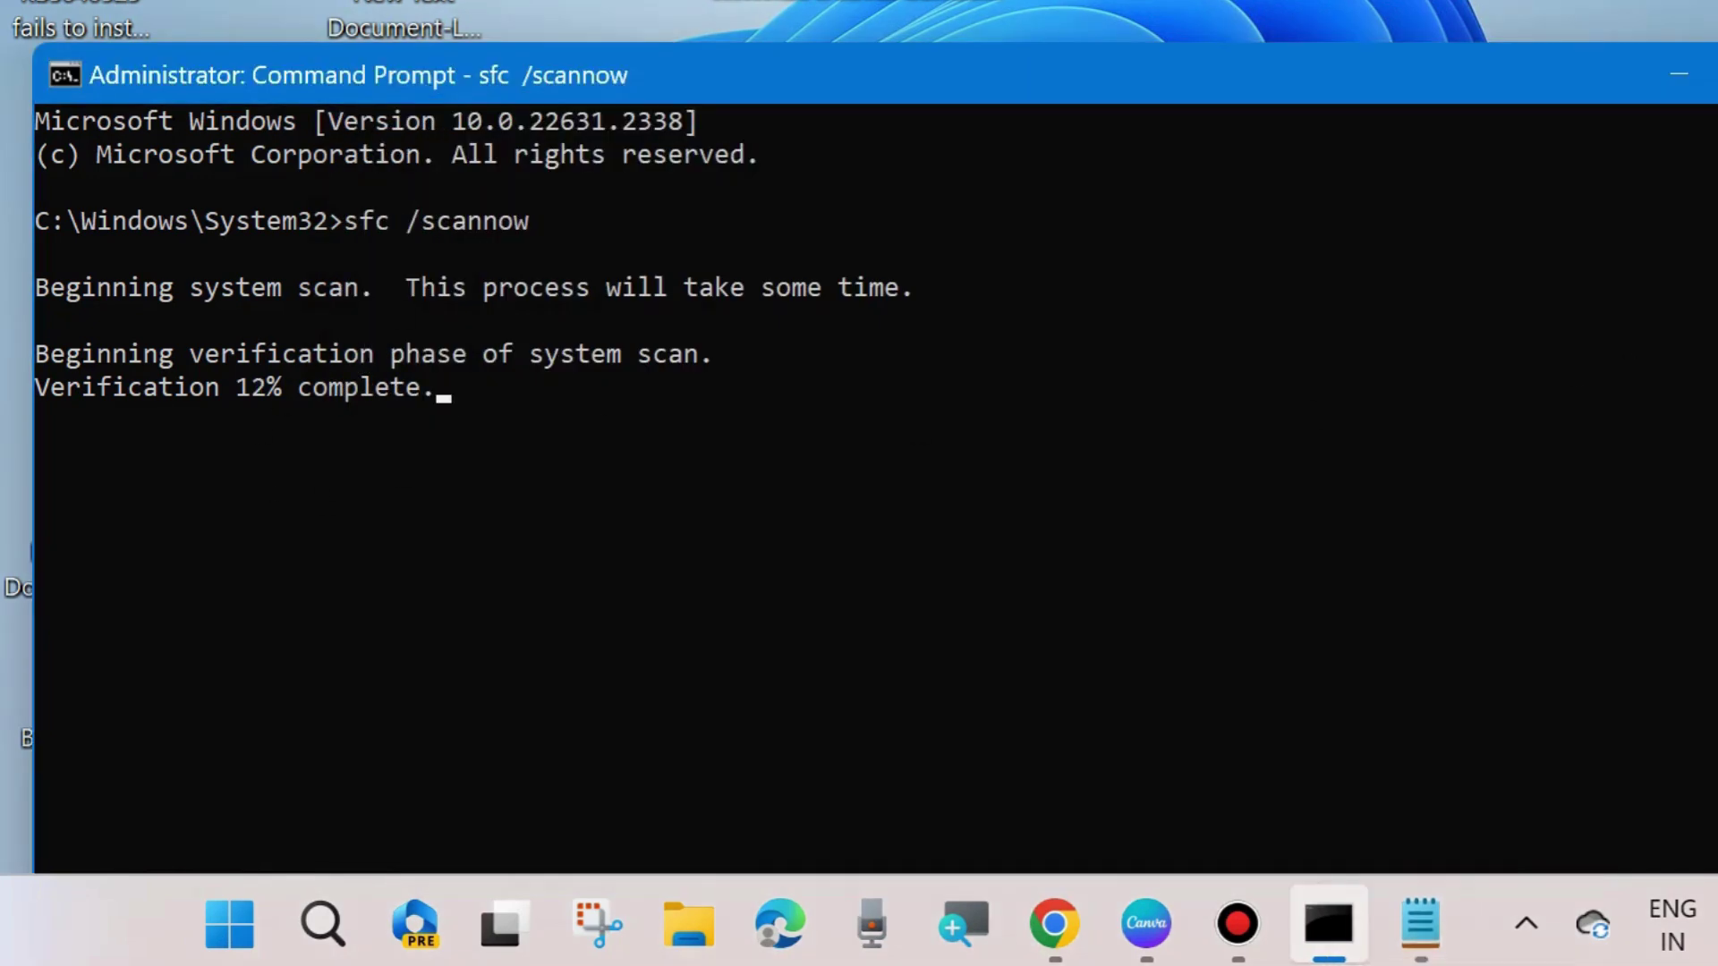
- Minimize the scan window and open the Win+X quick-link menu
left_click(1682, 72)
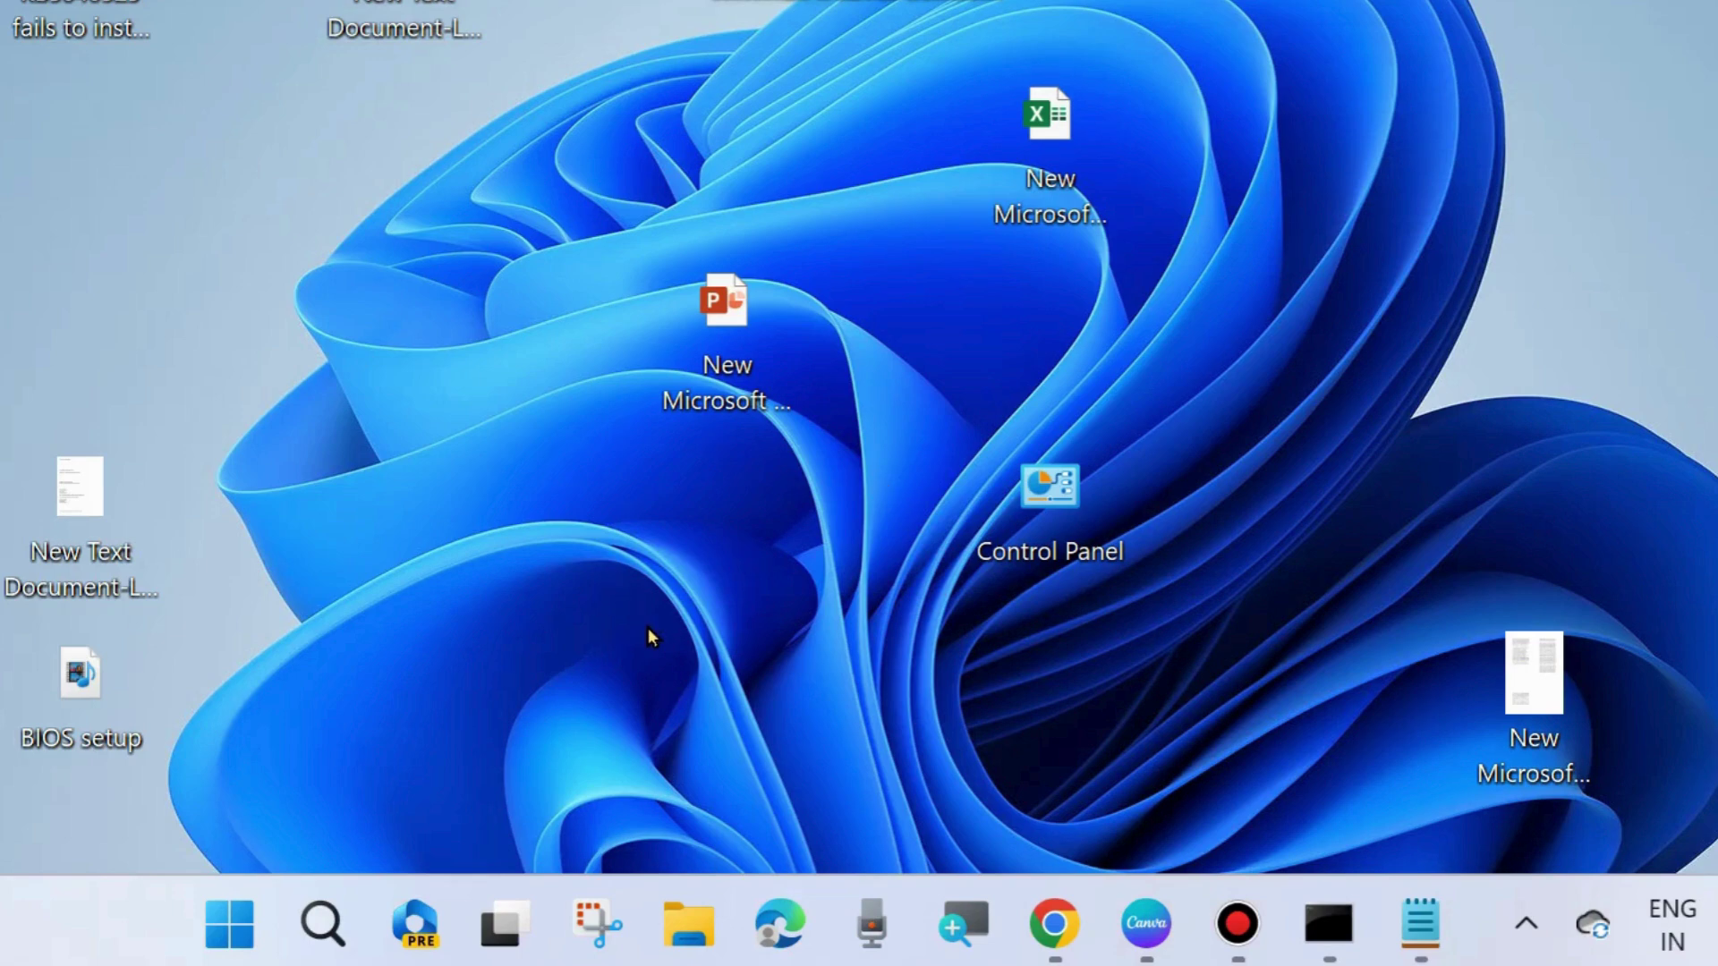
right_click(229, 924)
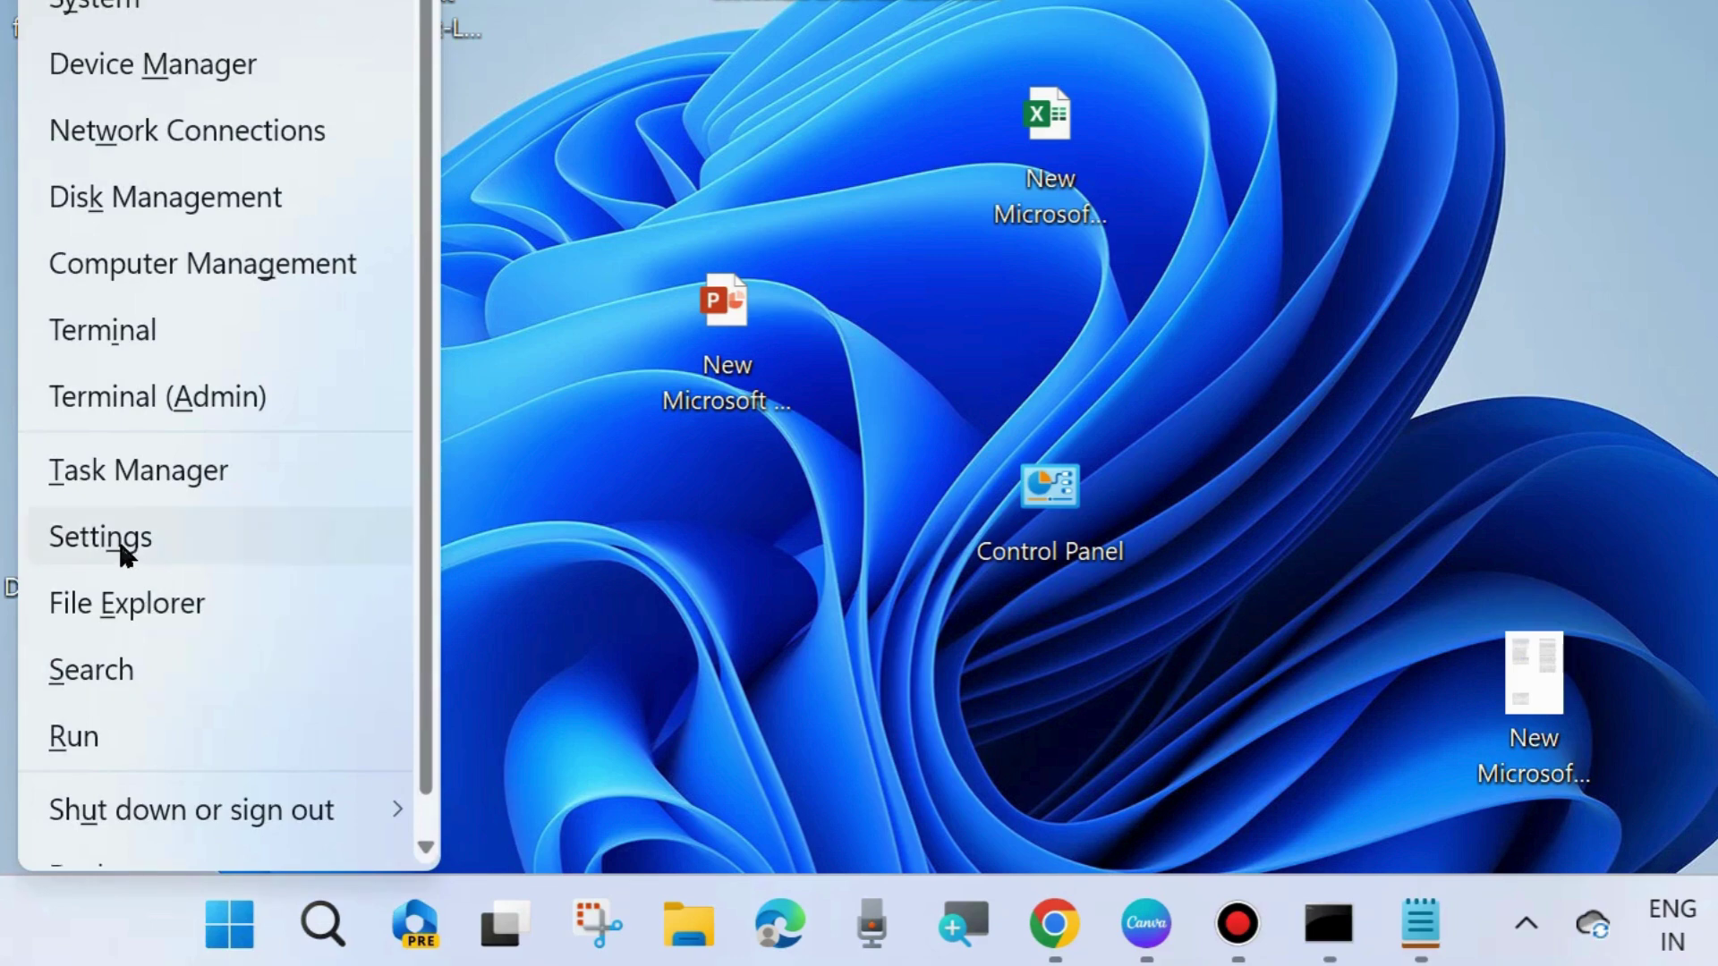
- Check Windows Update in Settings, finding two updates available, then close Settings
left_click(122, 551)
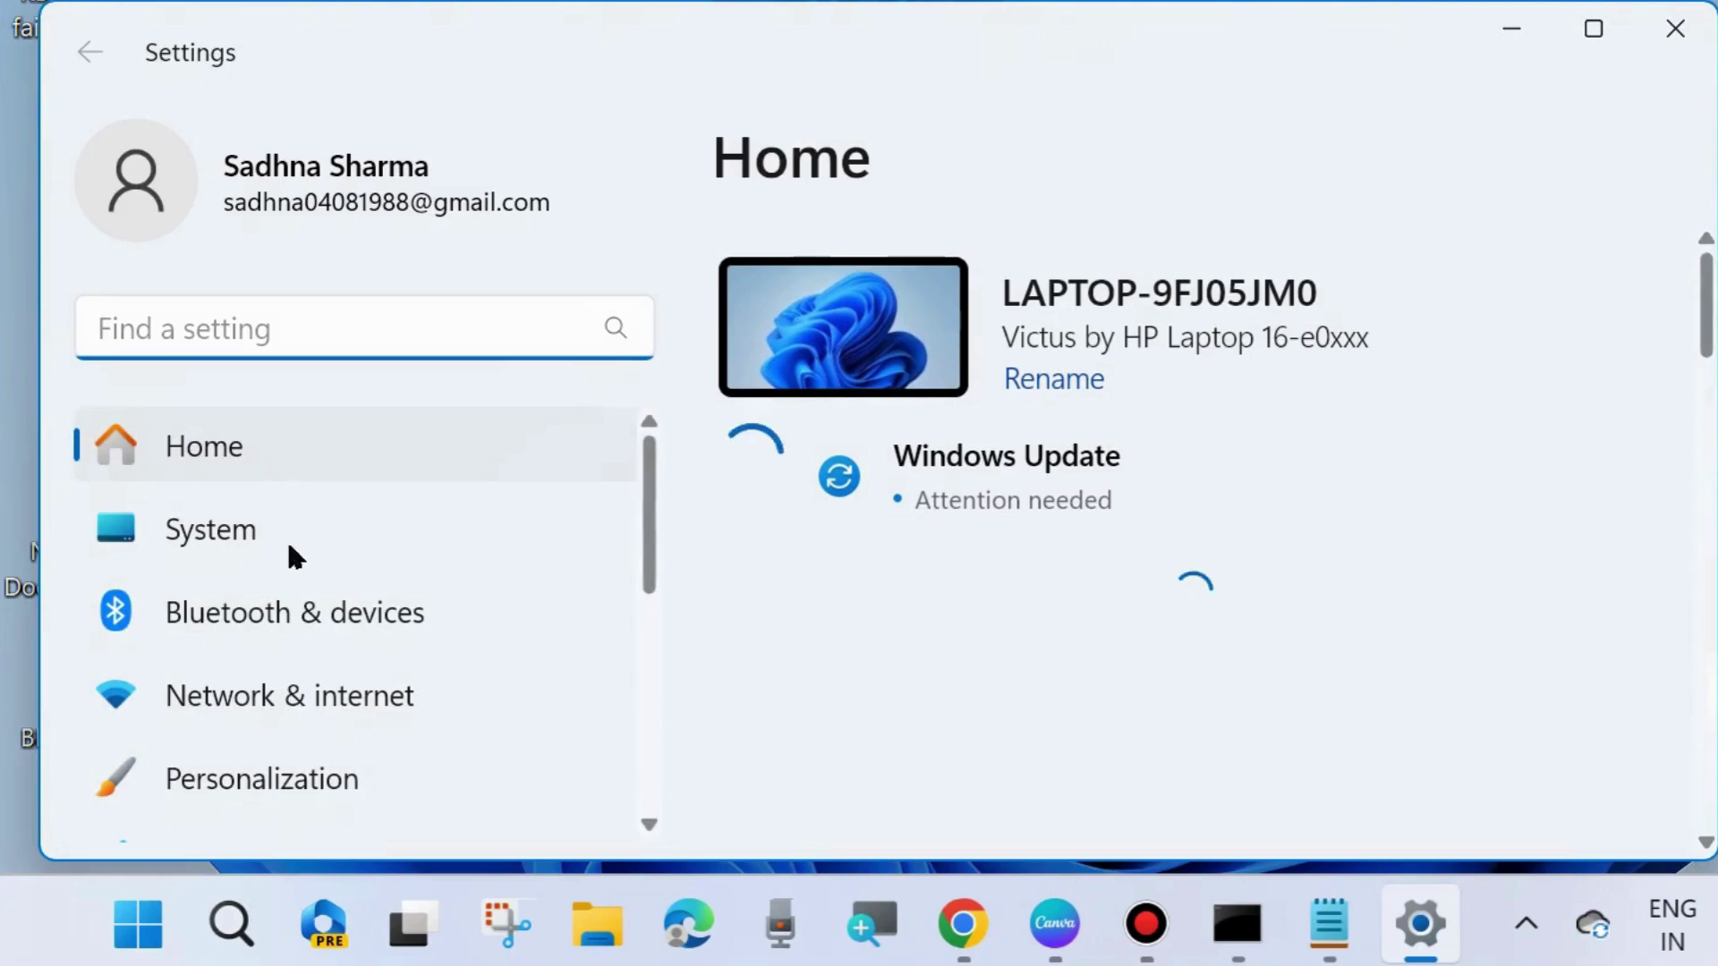
scroll(286, 538, "down", 6)
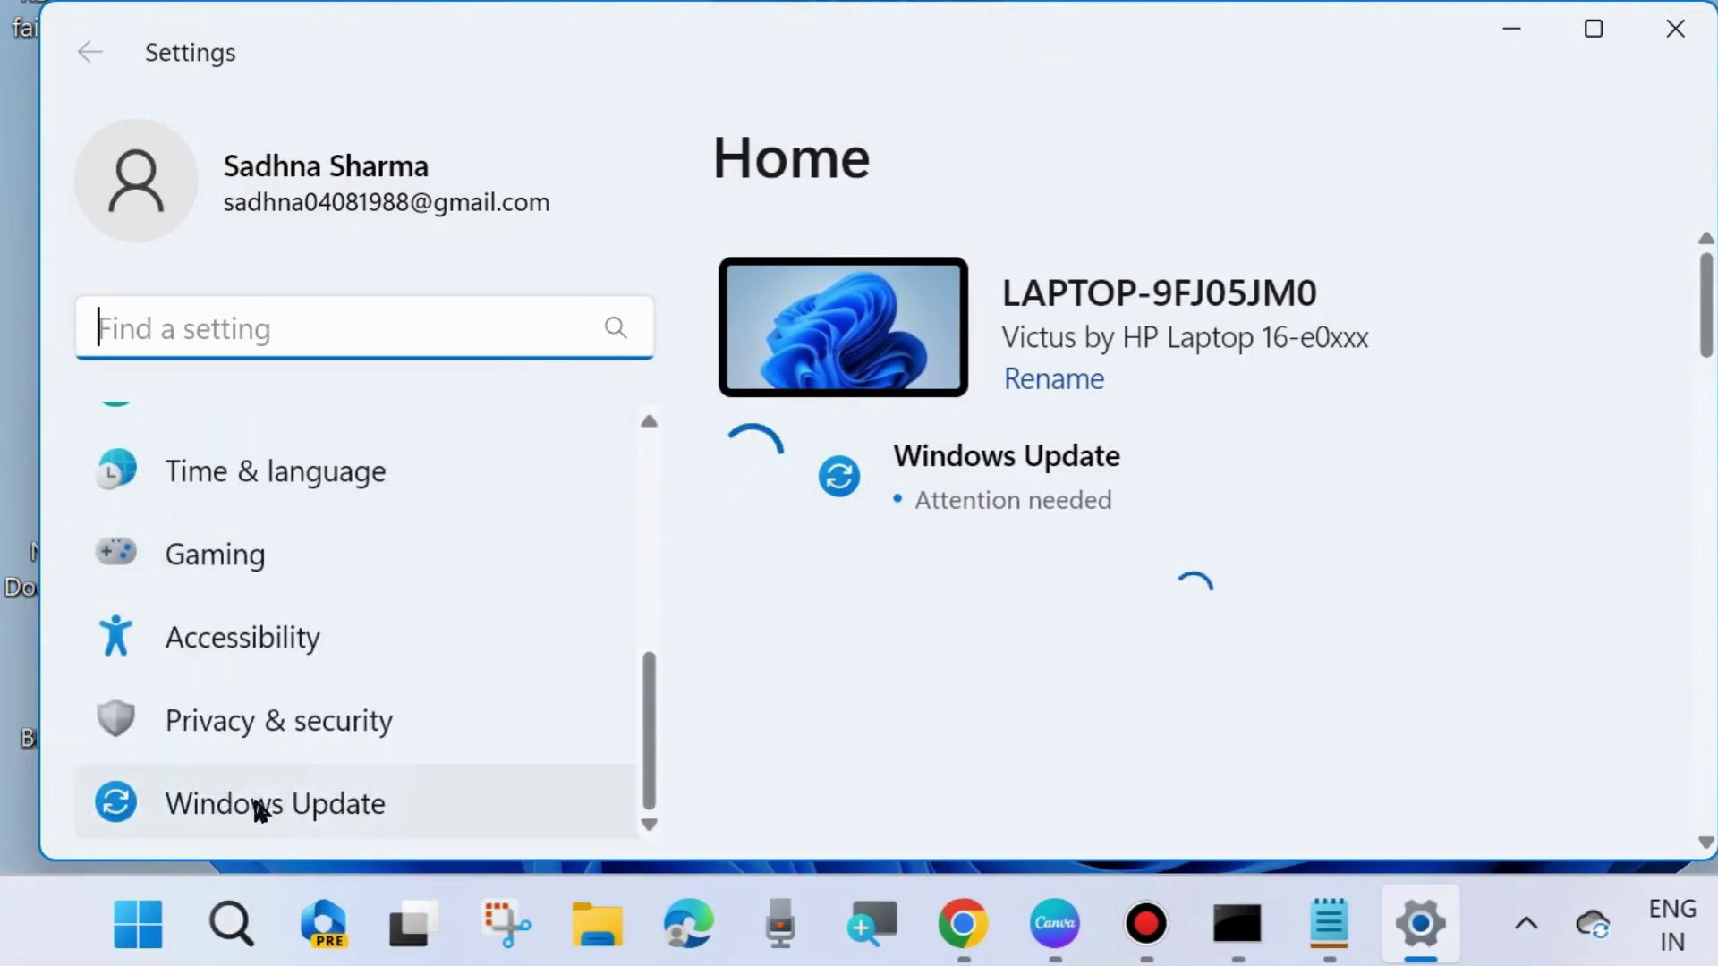
left_click(308, 812)
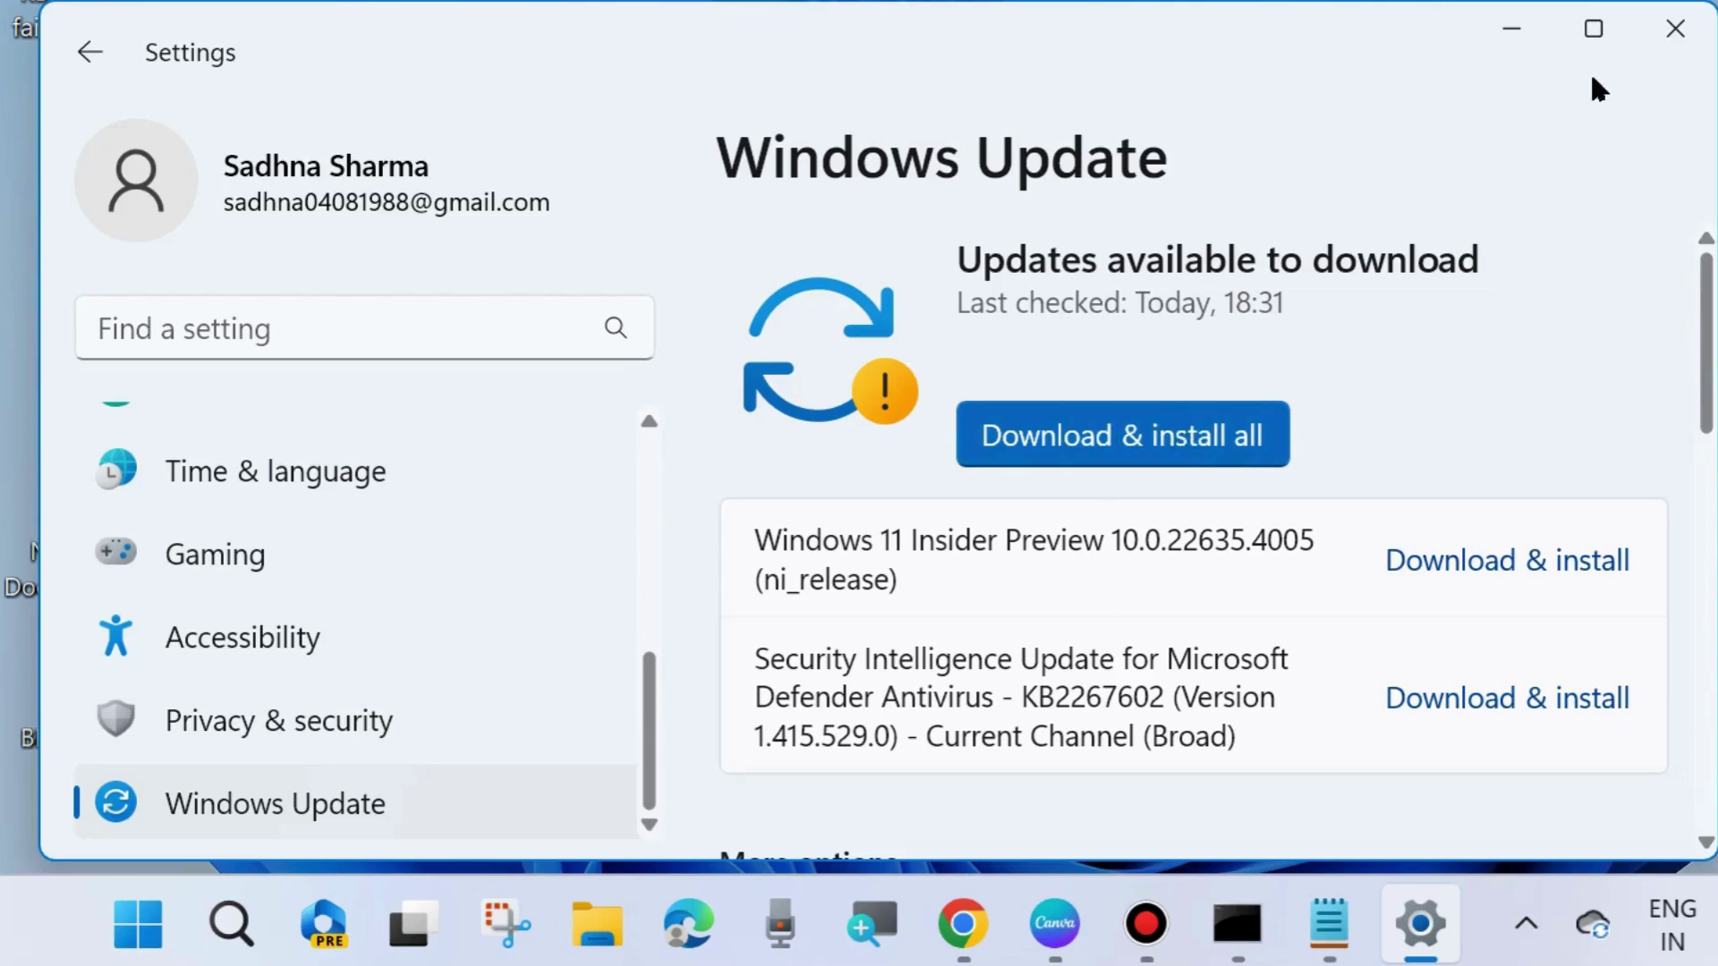
left_click(1671, 29)
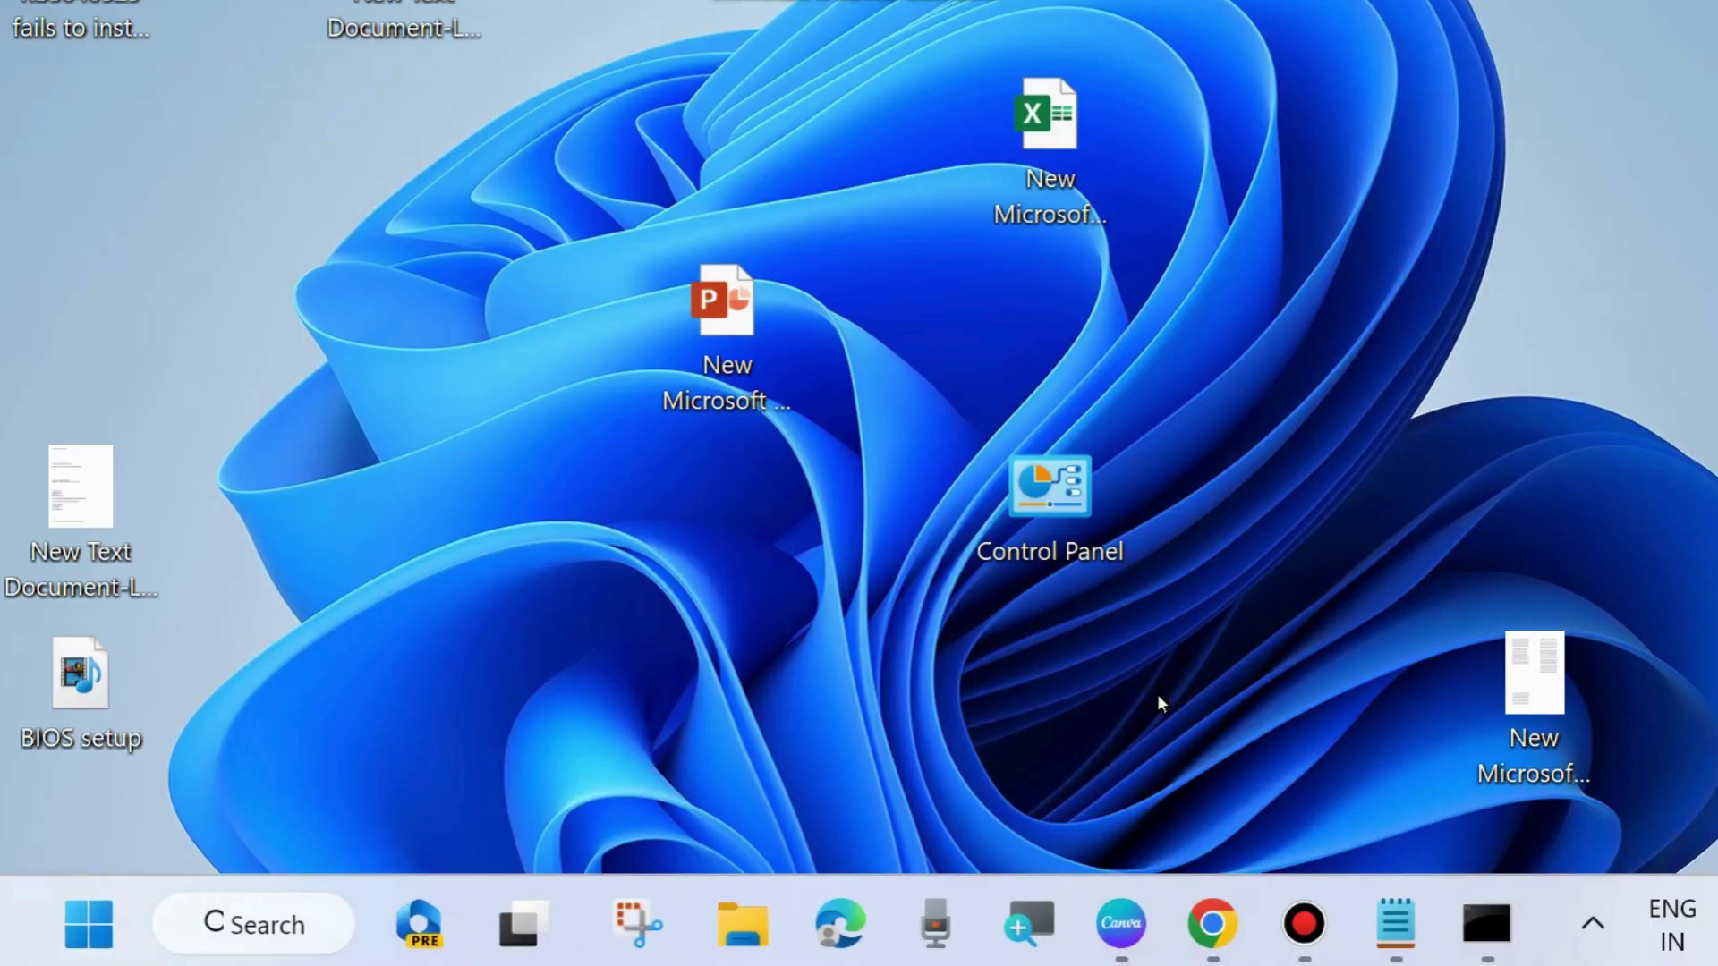
- Check the sfc scan at 50%, minimize it again and open the Win+X menu
right_click(1157, 694)
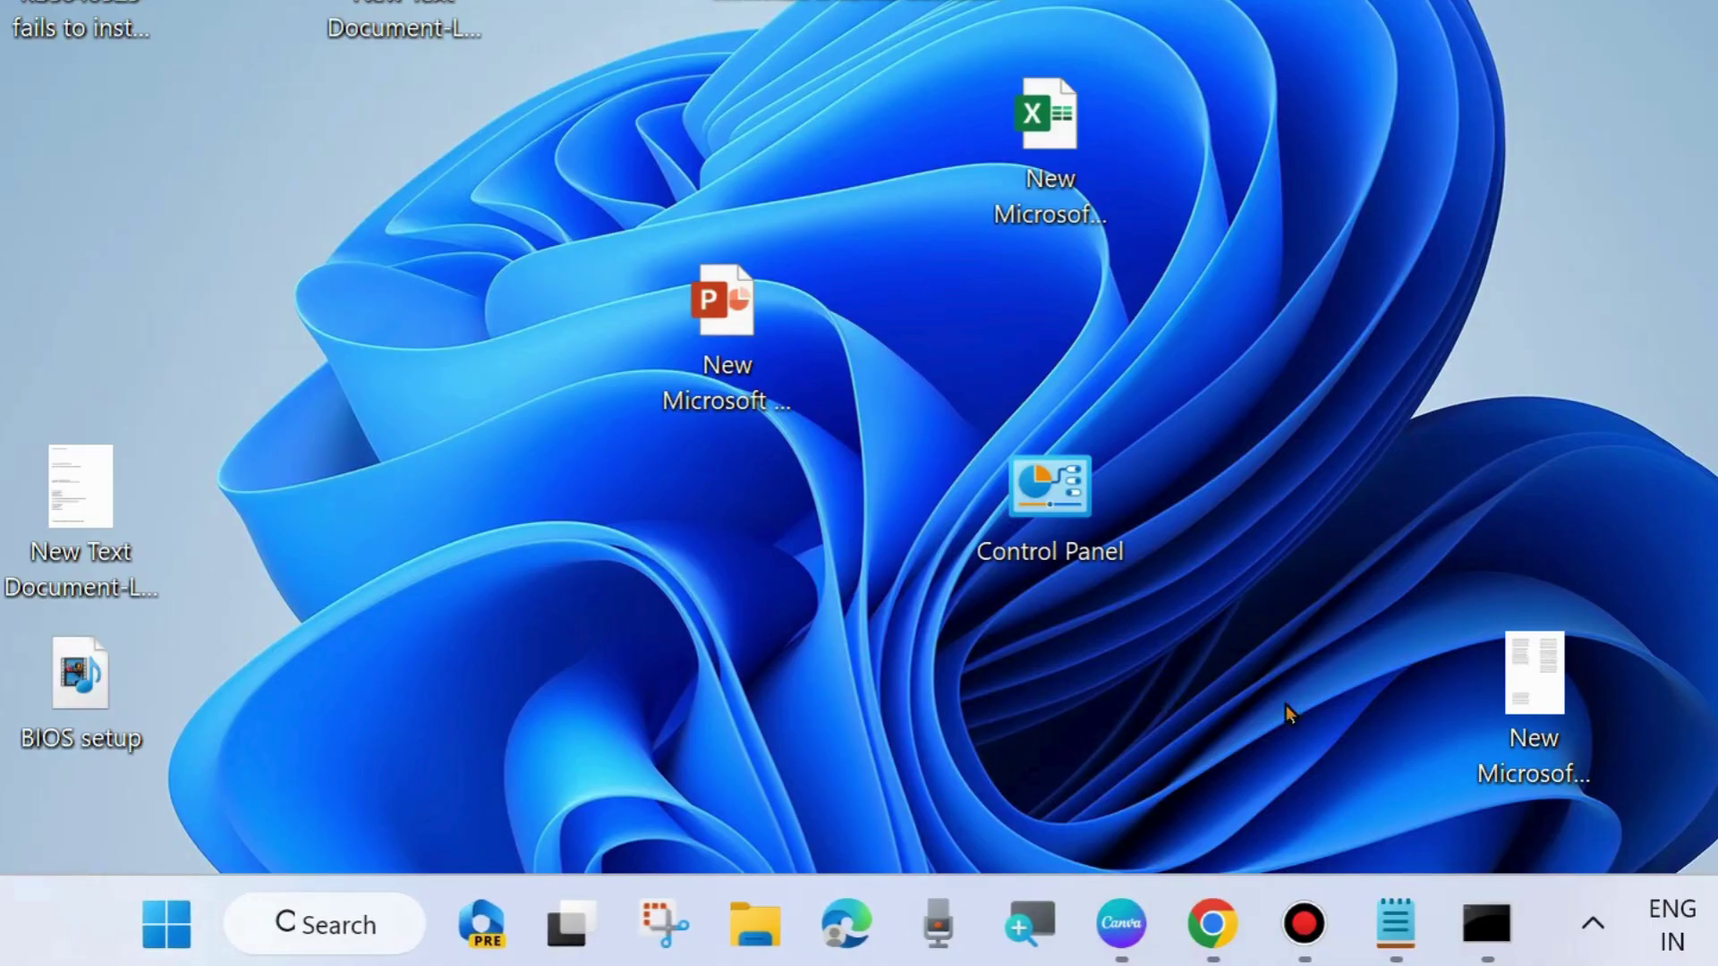
left_click(1481, 914)
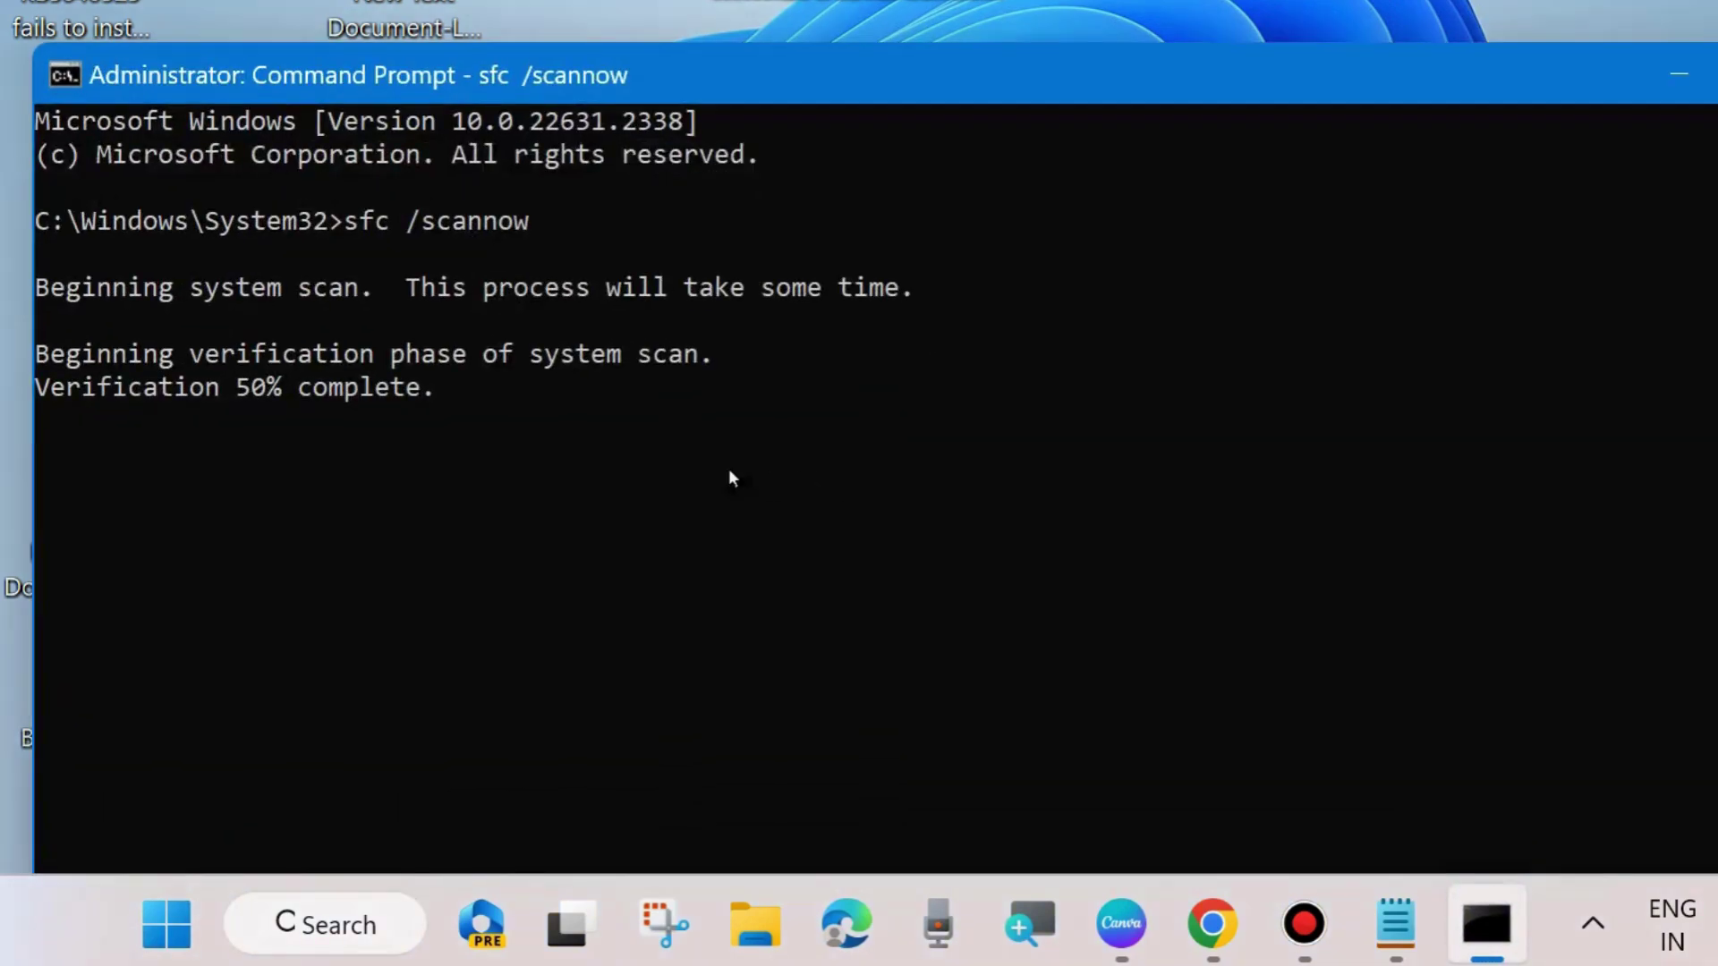
left_click(1679, 74)
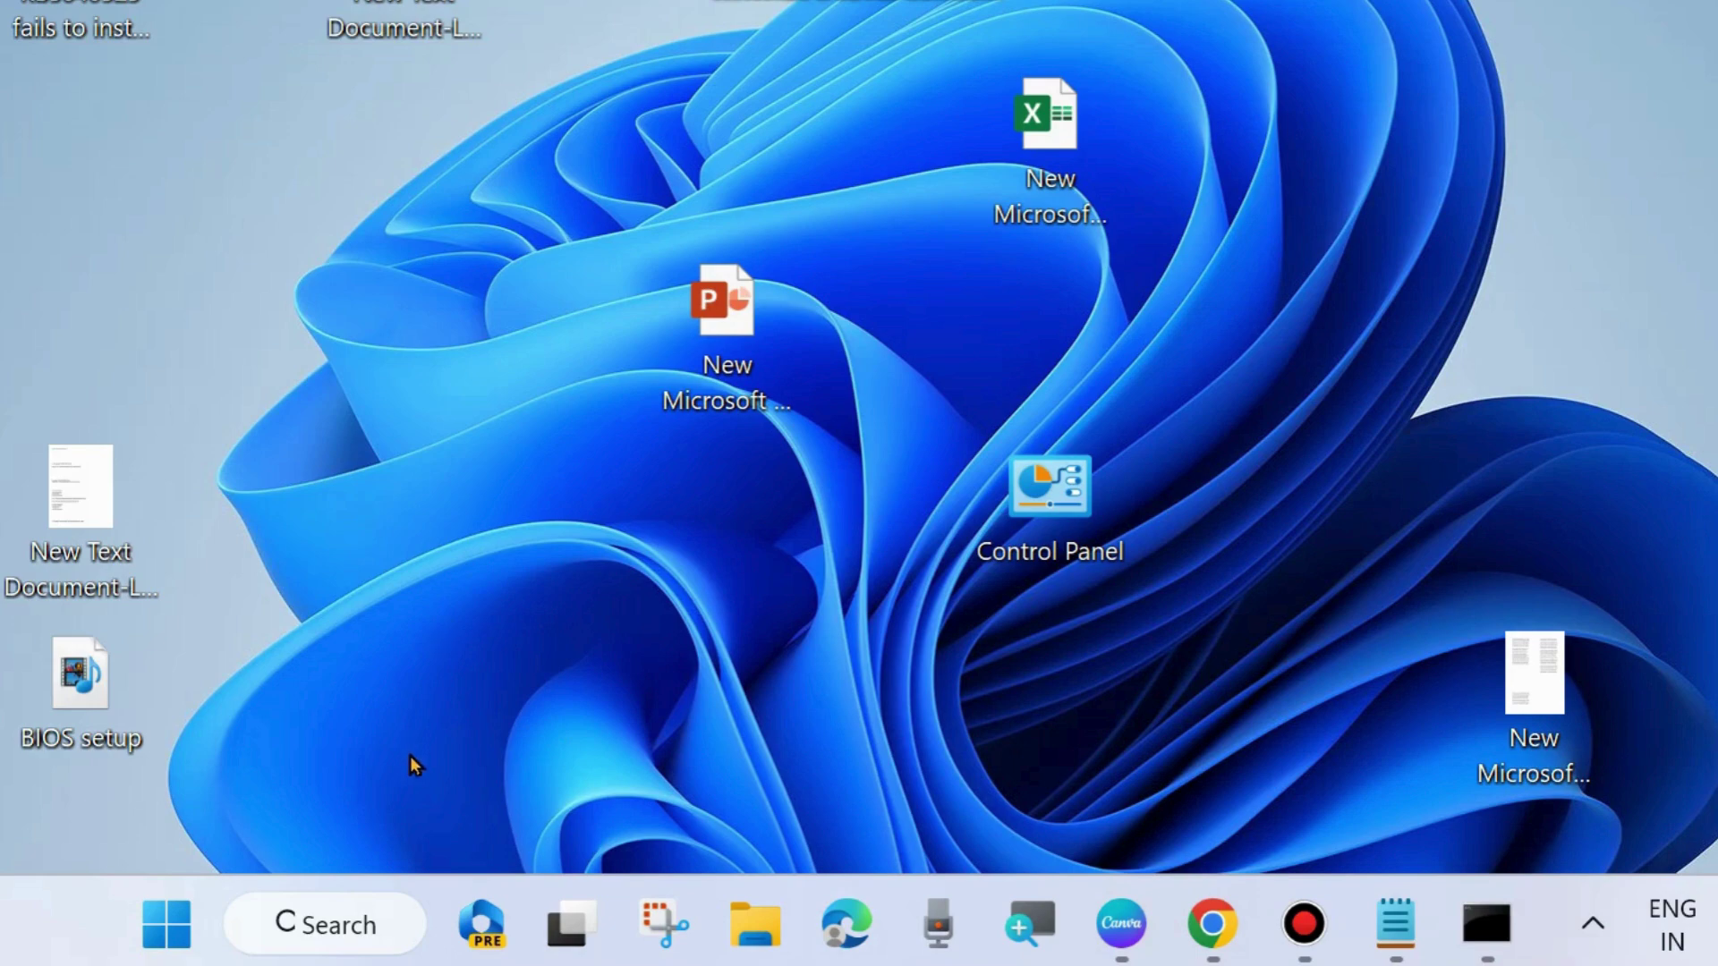
right_click(170, 923)
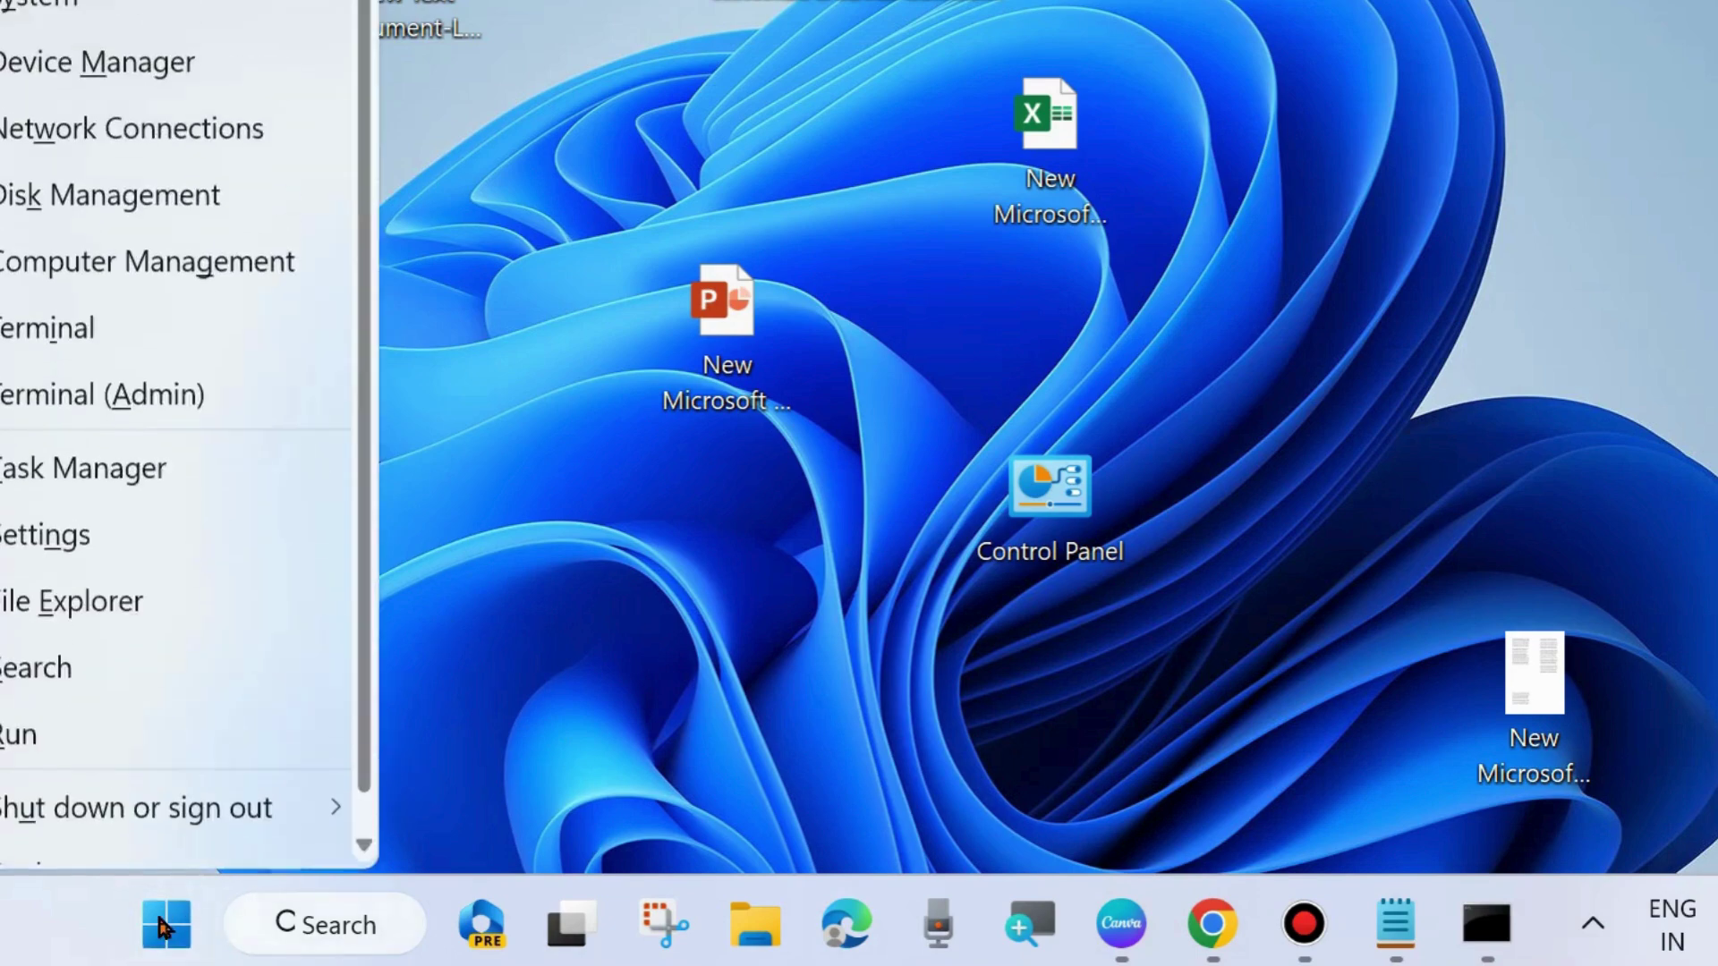
- Navigate Settings to Accounts > Other users
left_click(49, 540)
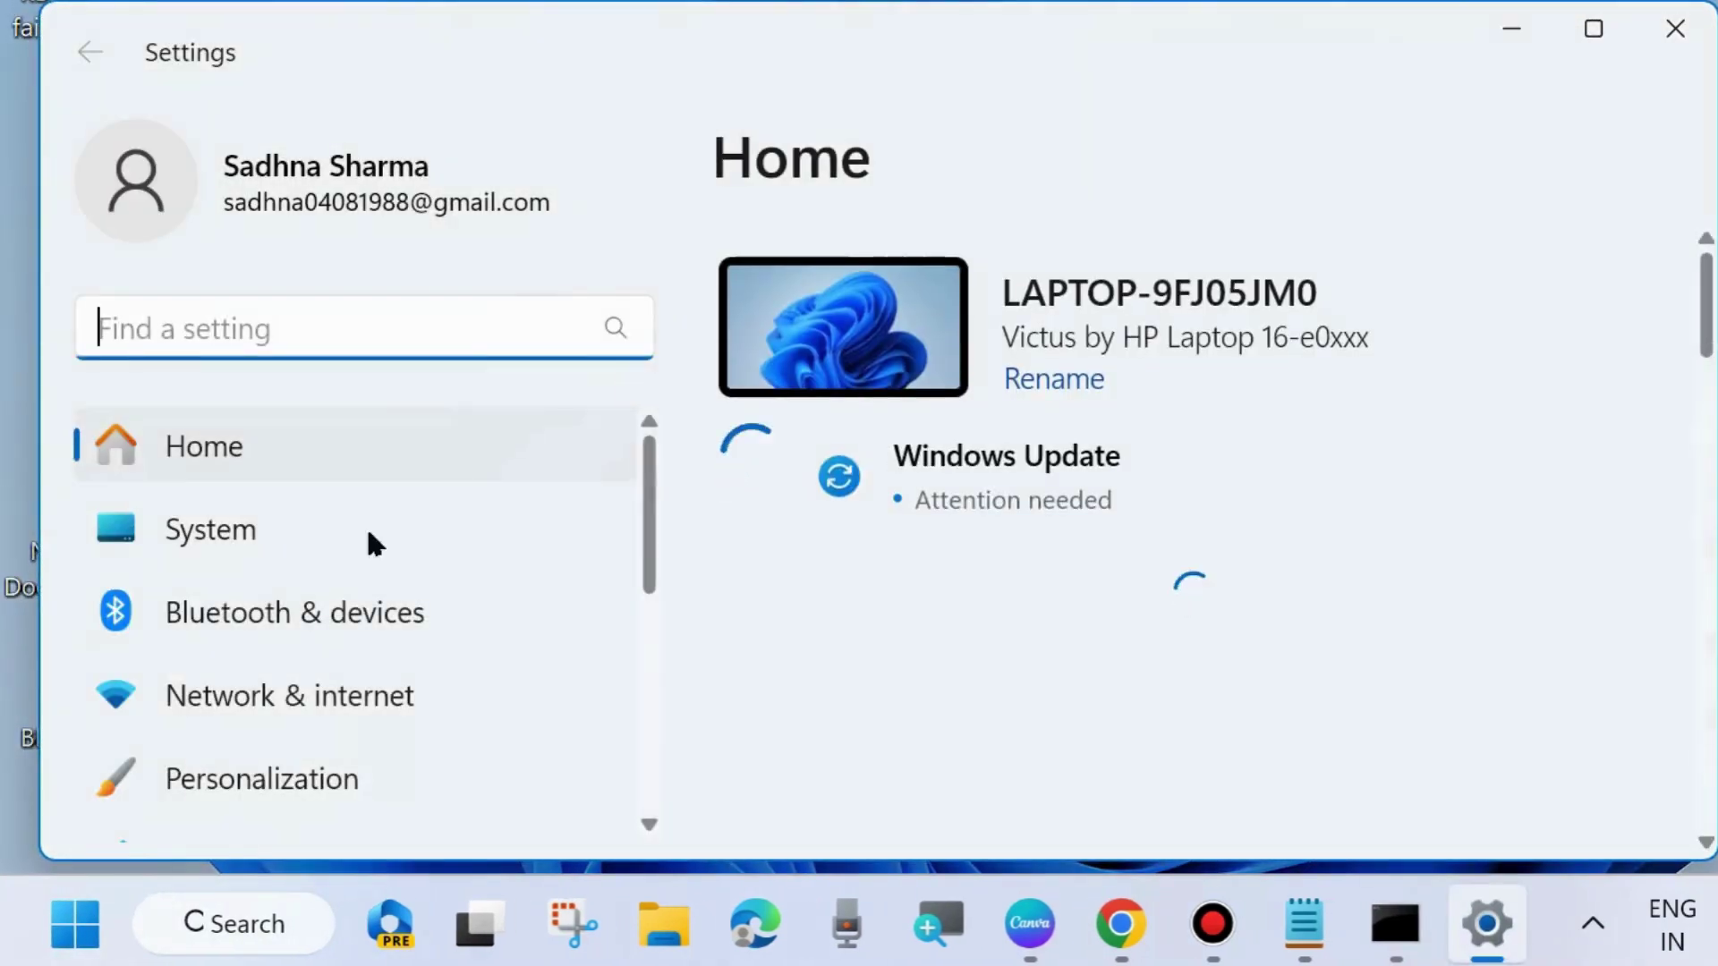
scroll(371, 542, "down", 5)
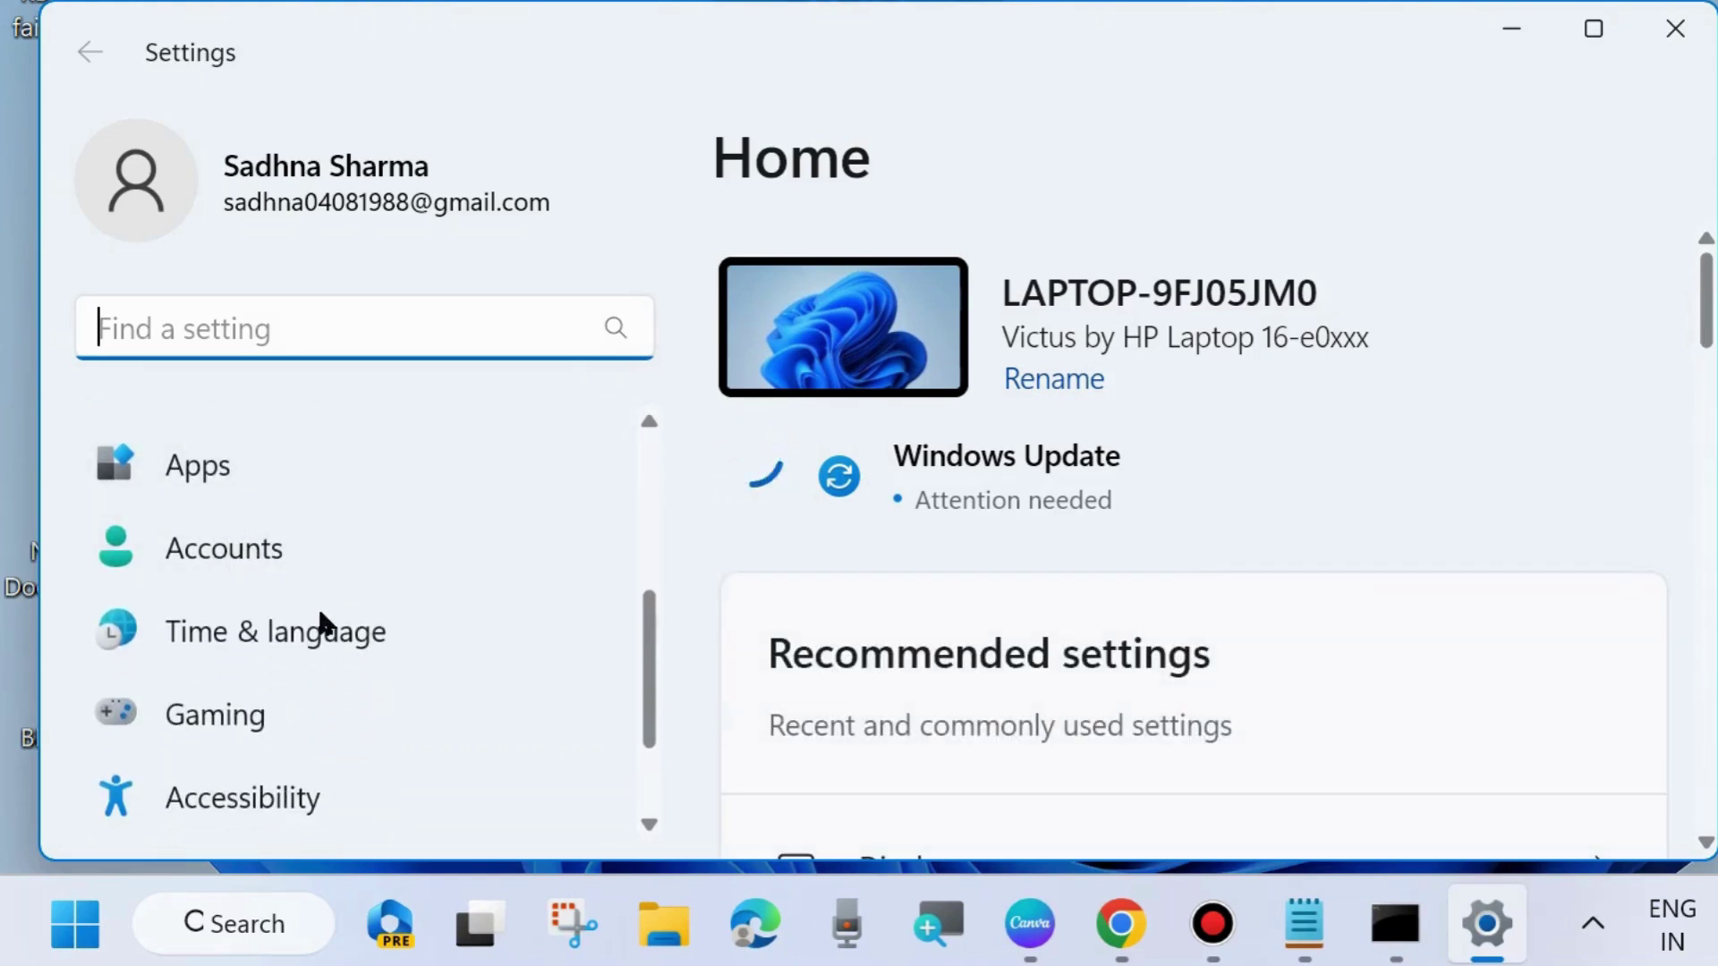
left_click(230, 552)
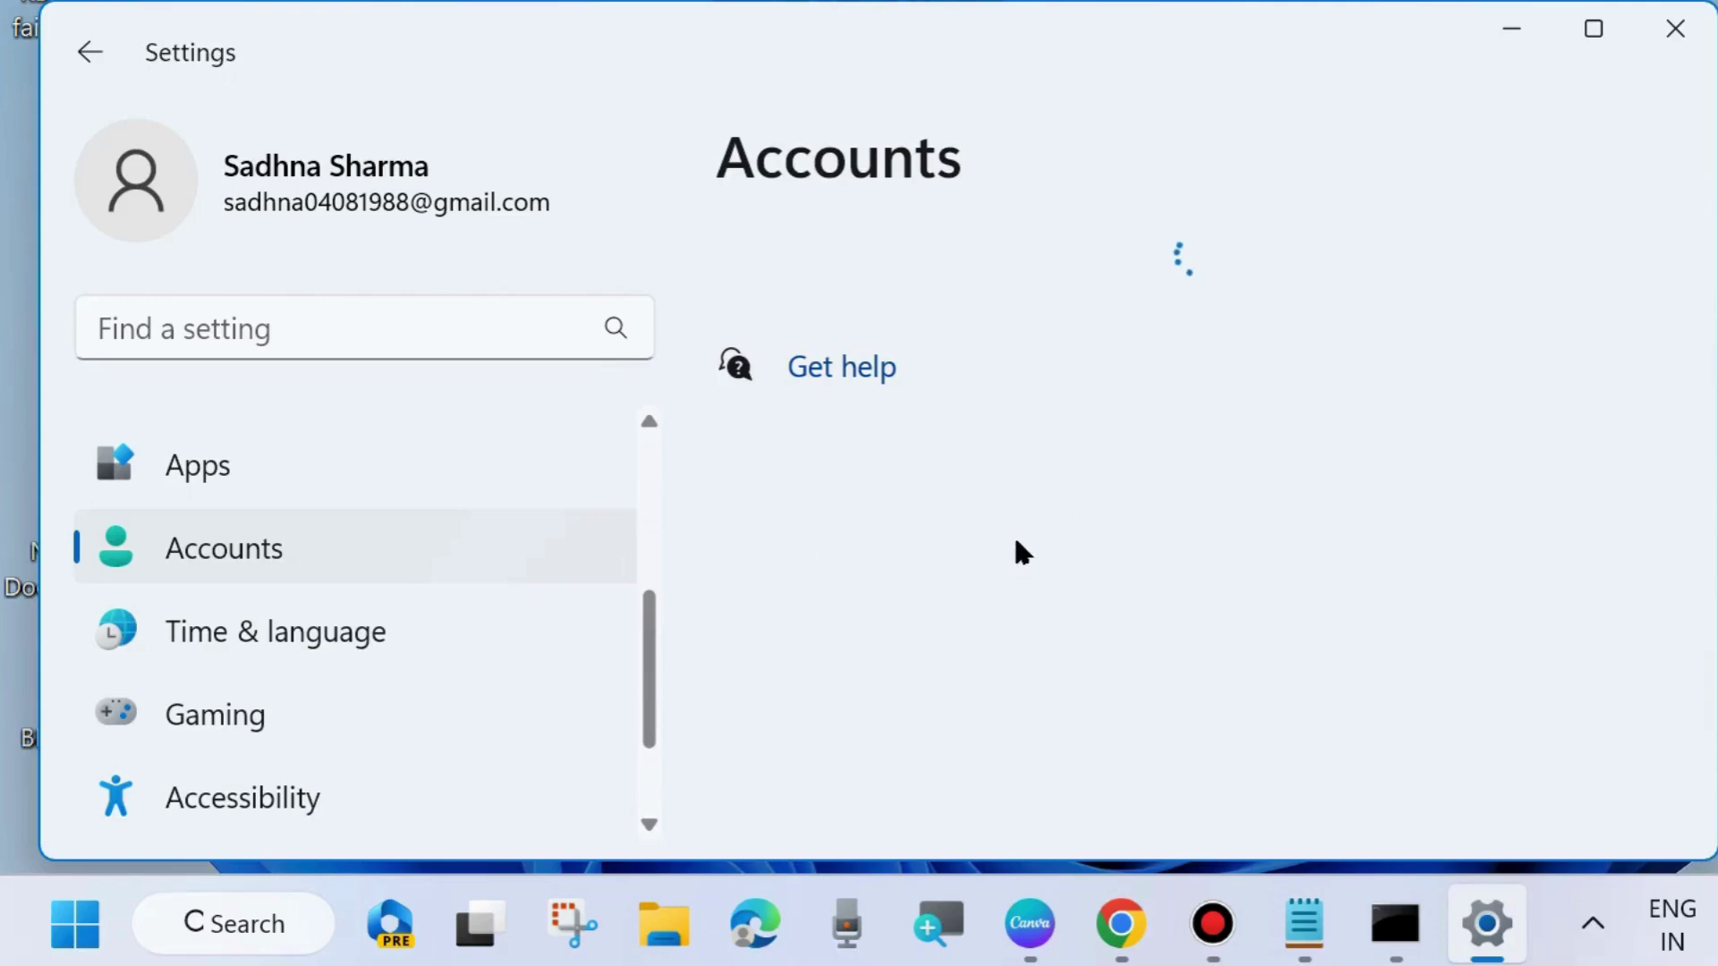
scroll(1105, 535, "down", 12)
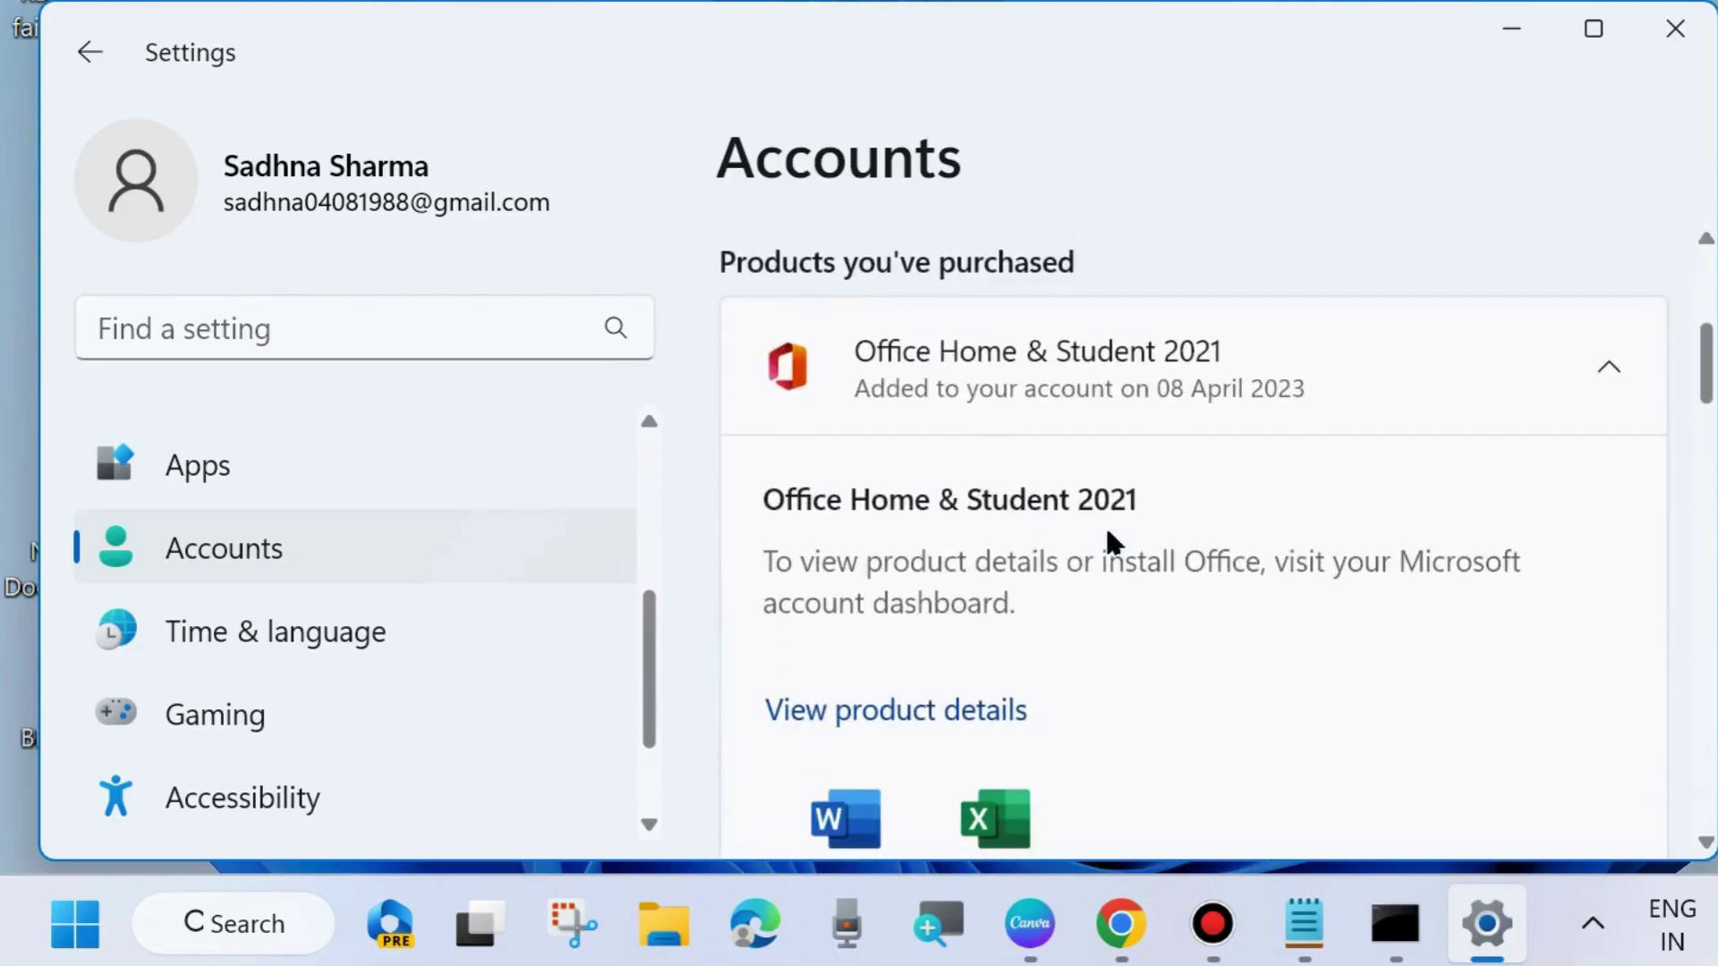
scroll(1104, 523, "down", 5)
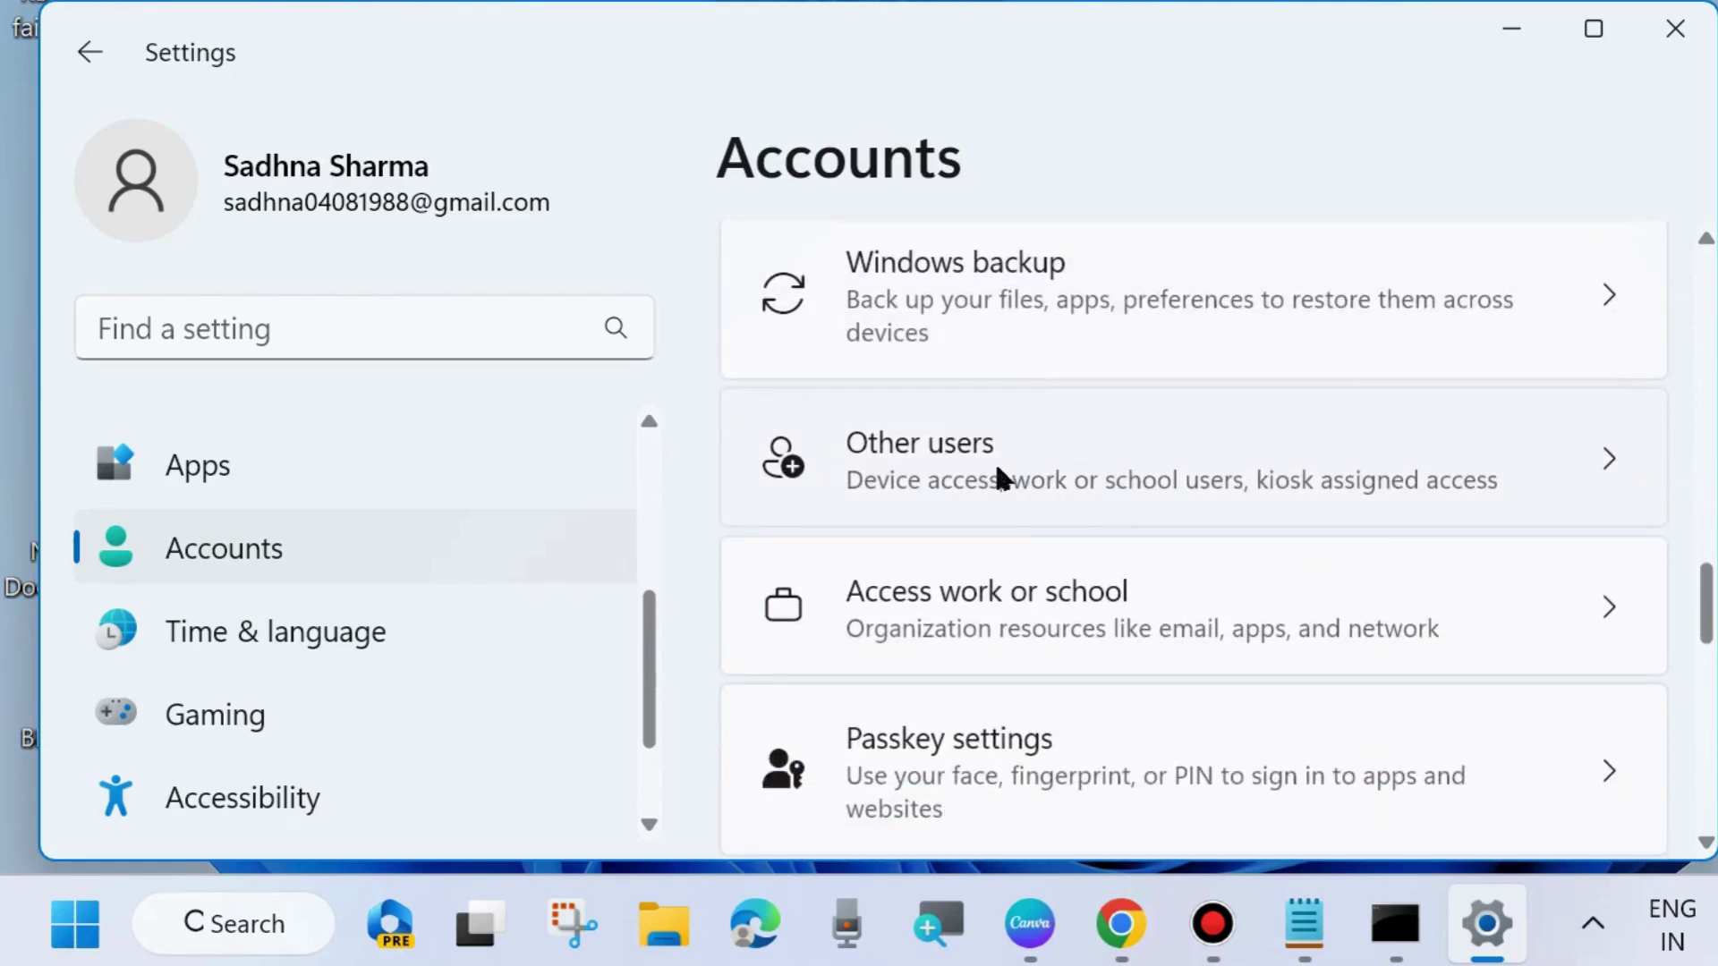
left_click(1060, 482)
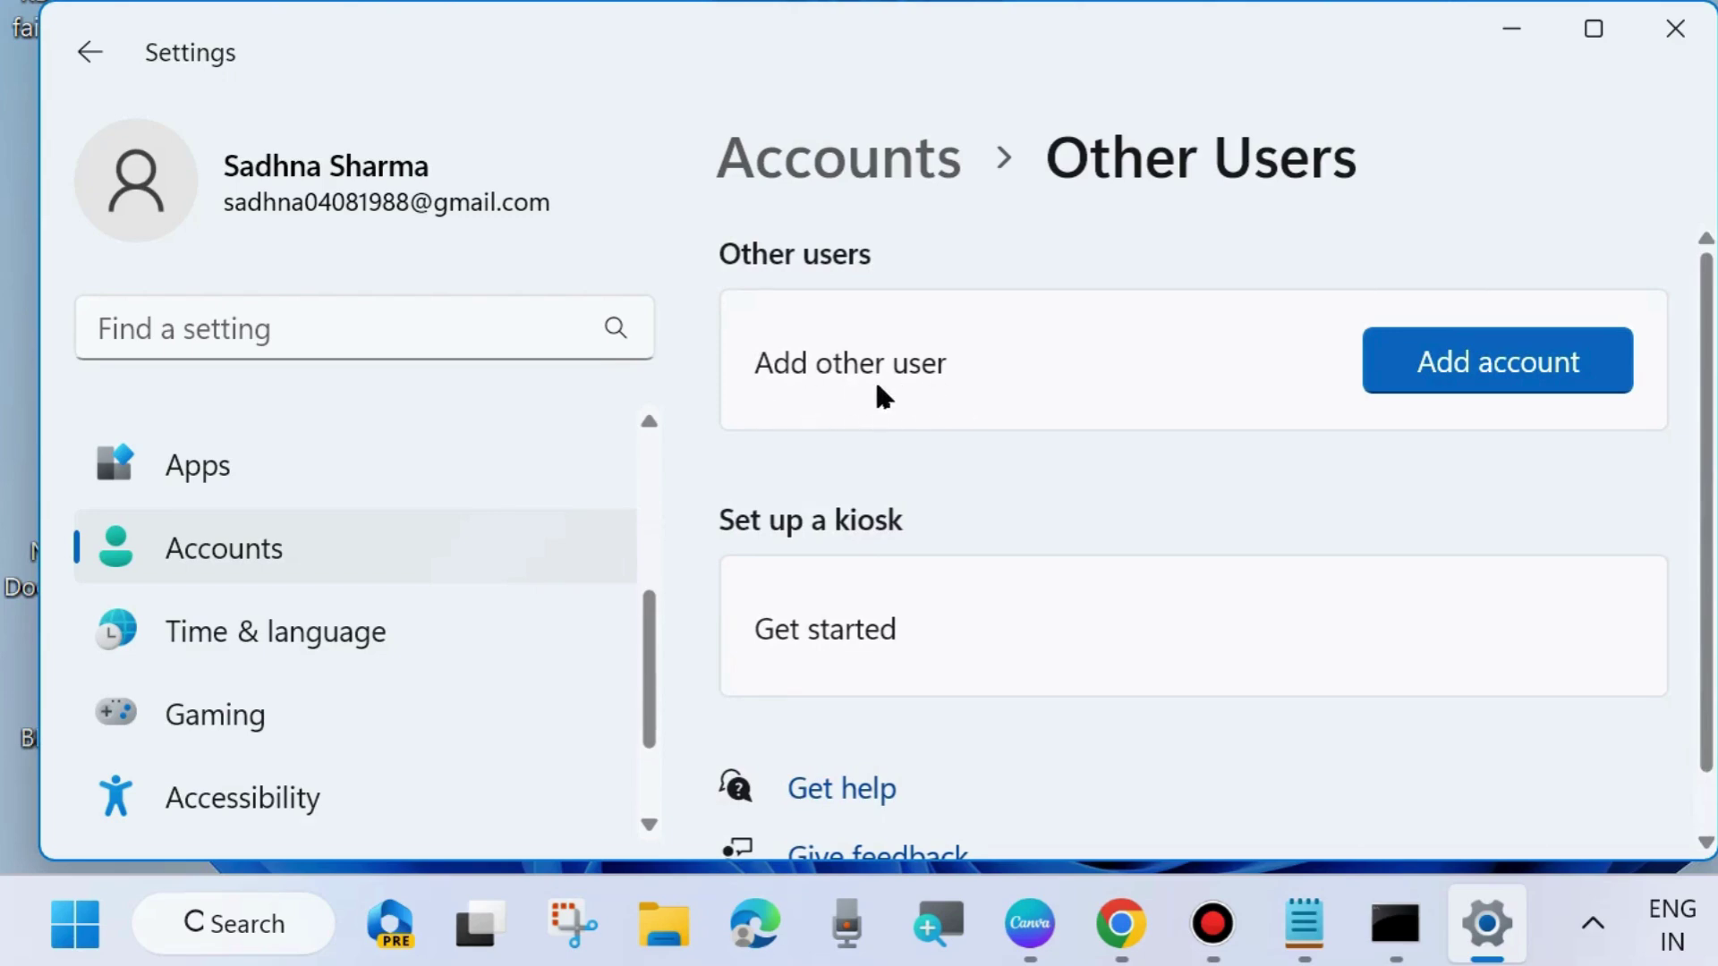
left_click(1496, 369)
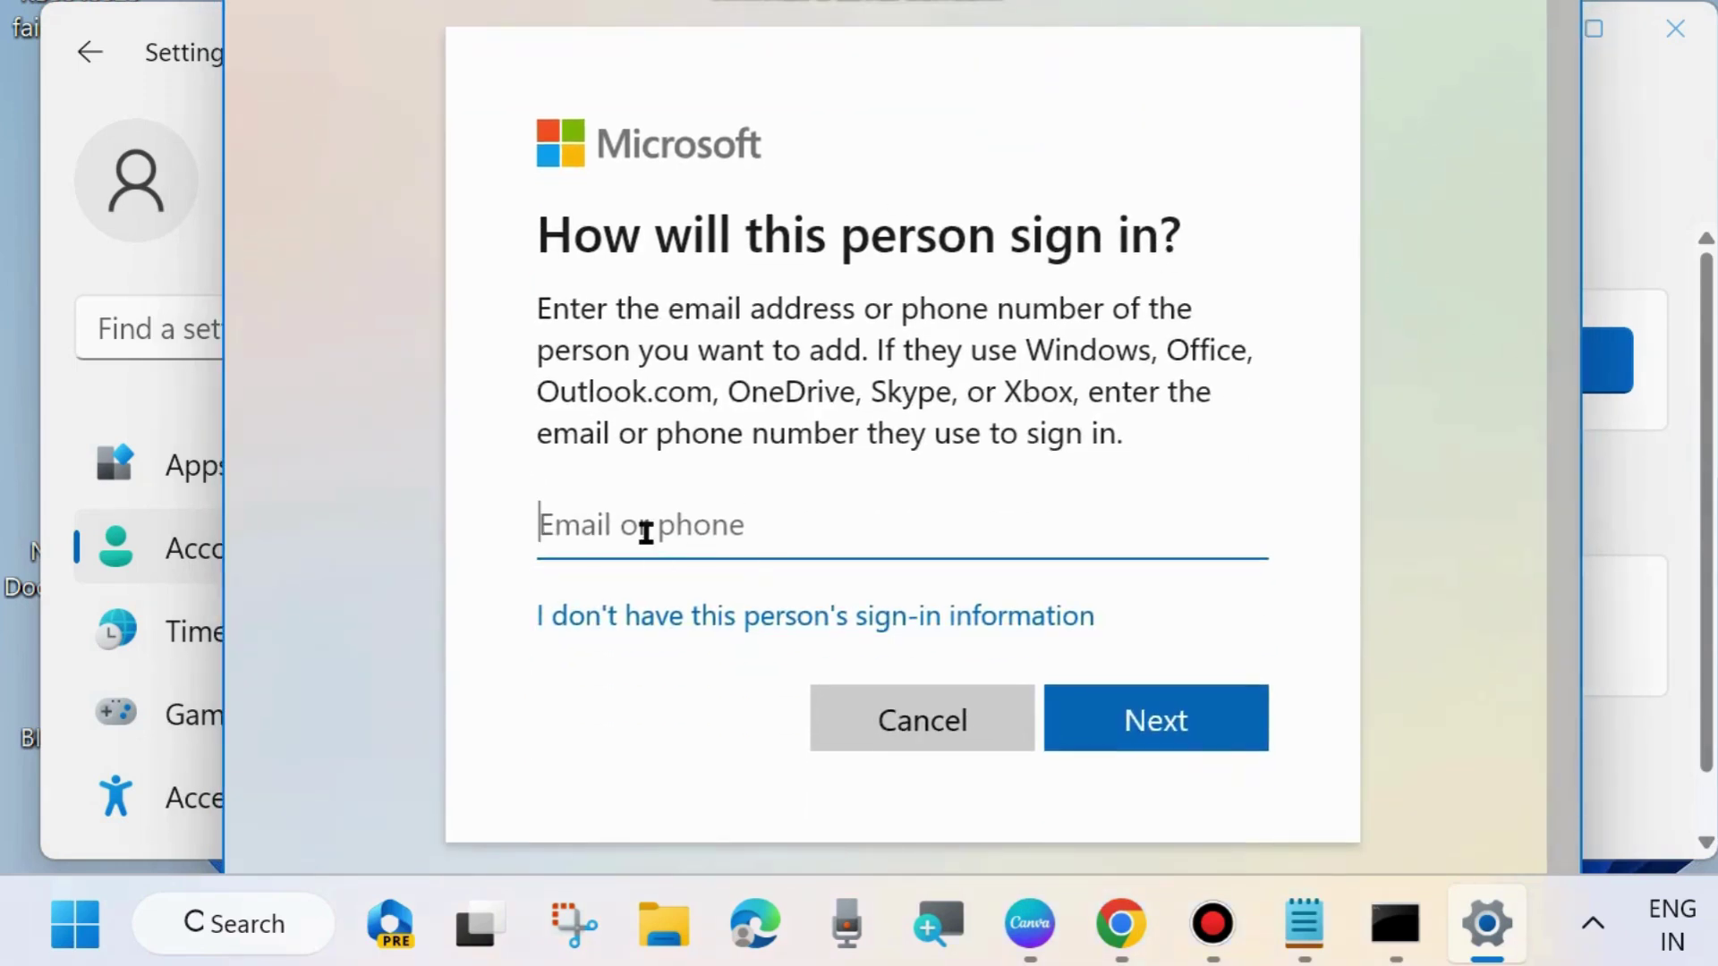
left_click(841, 624)
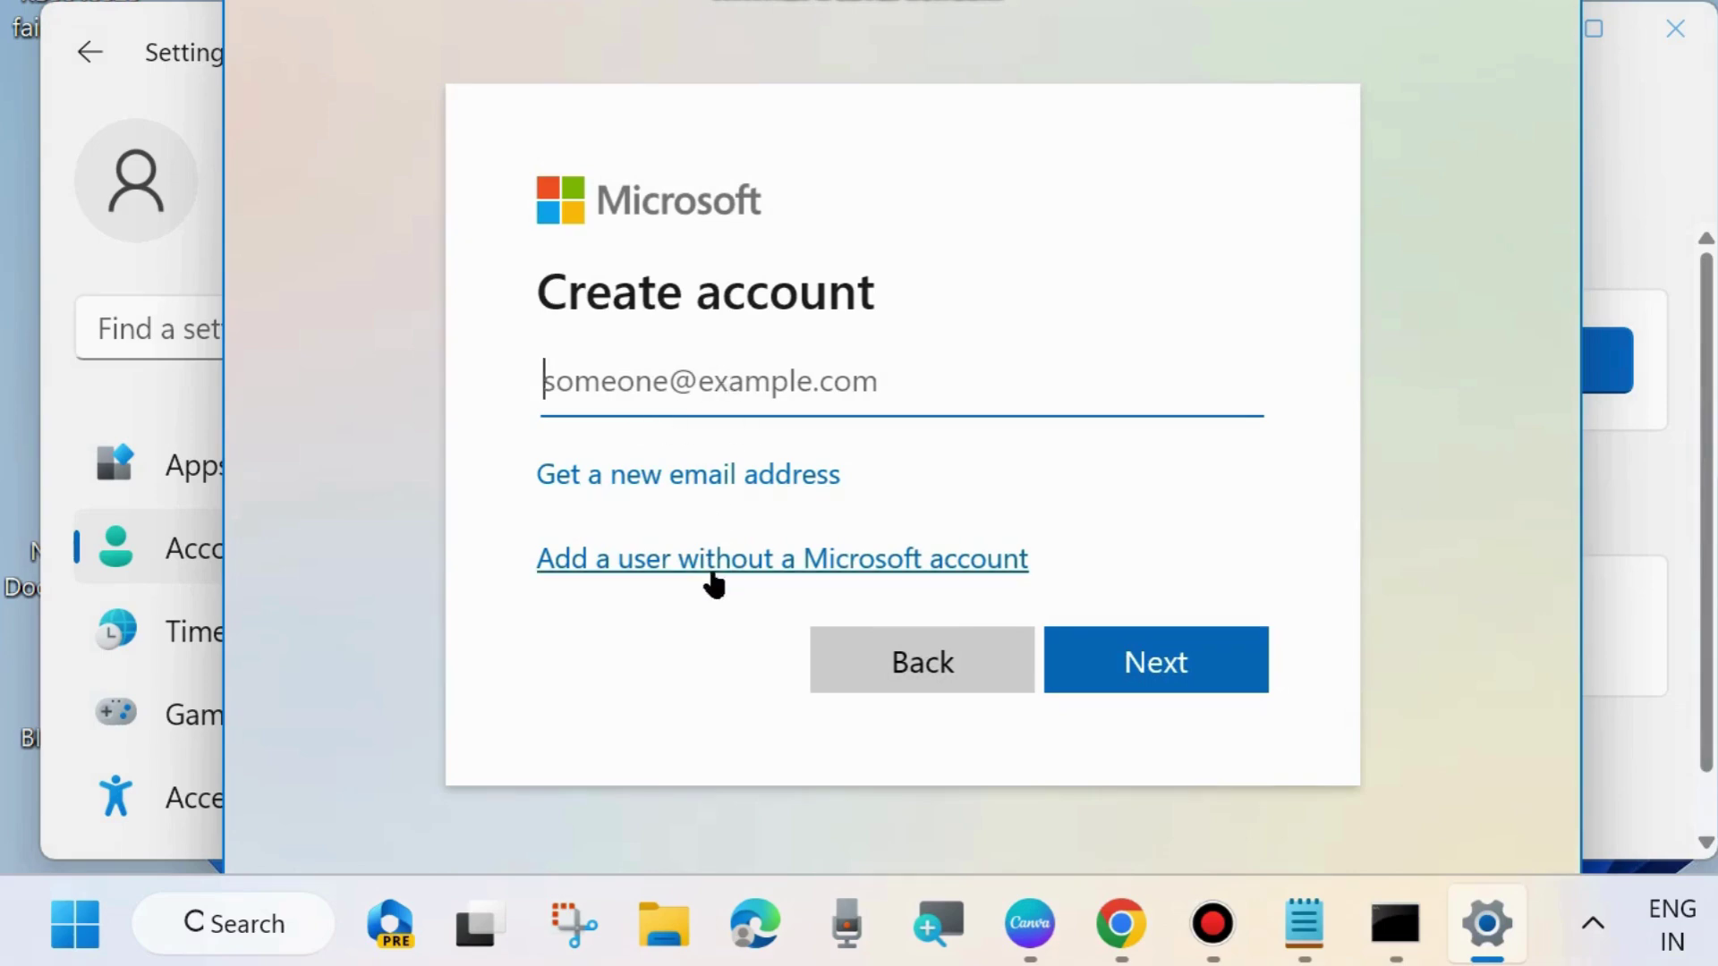
left_click(832, 562)
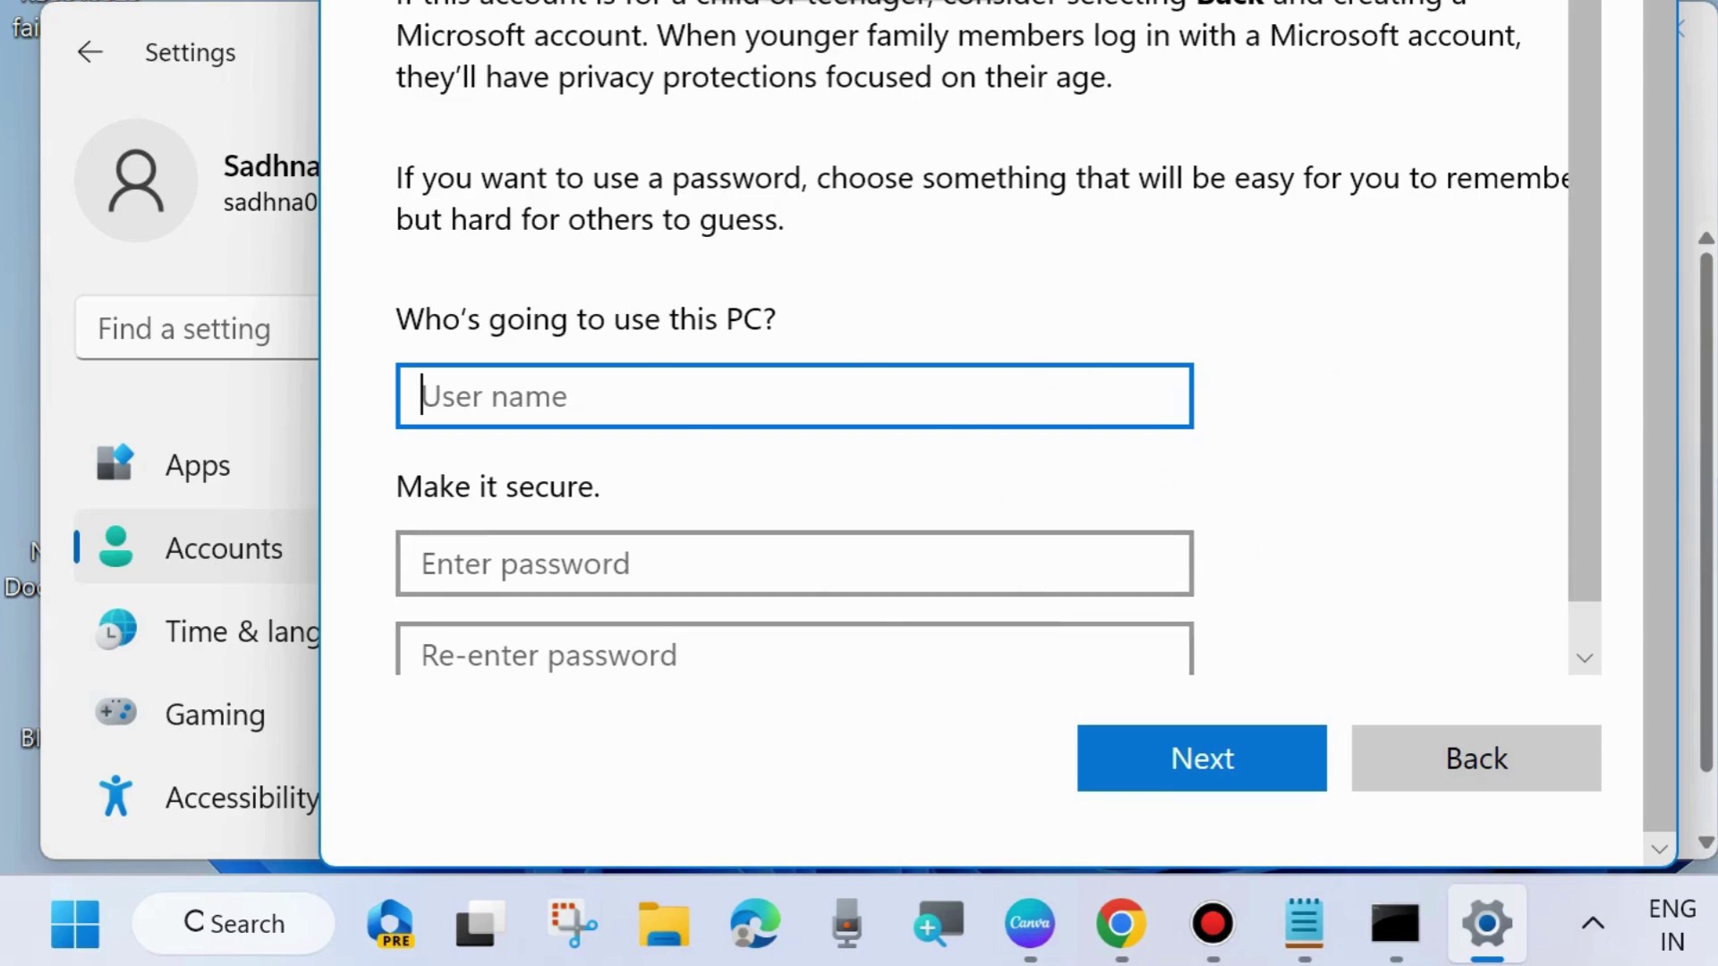
key("Escape")
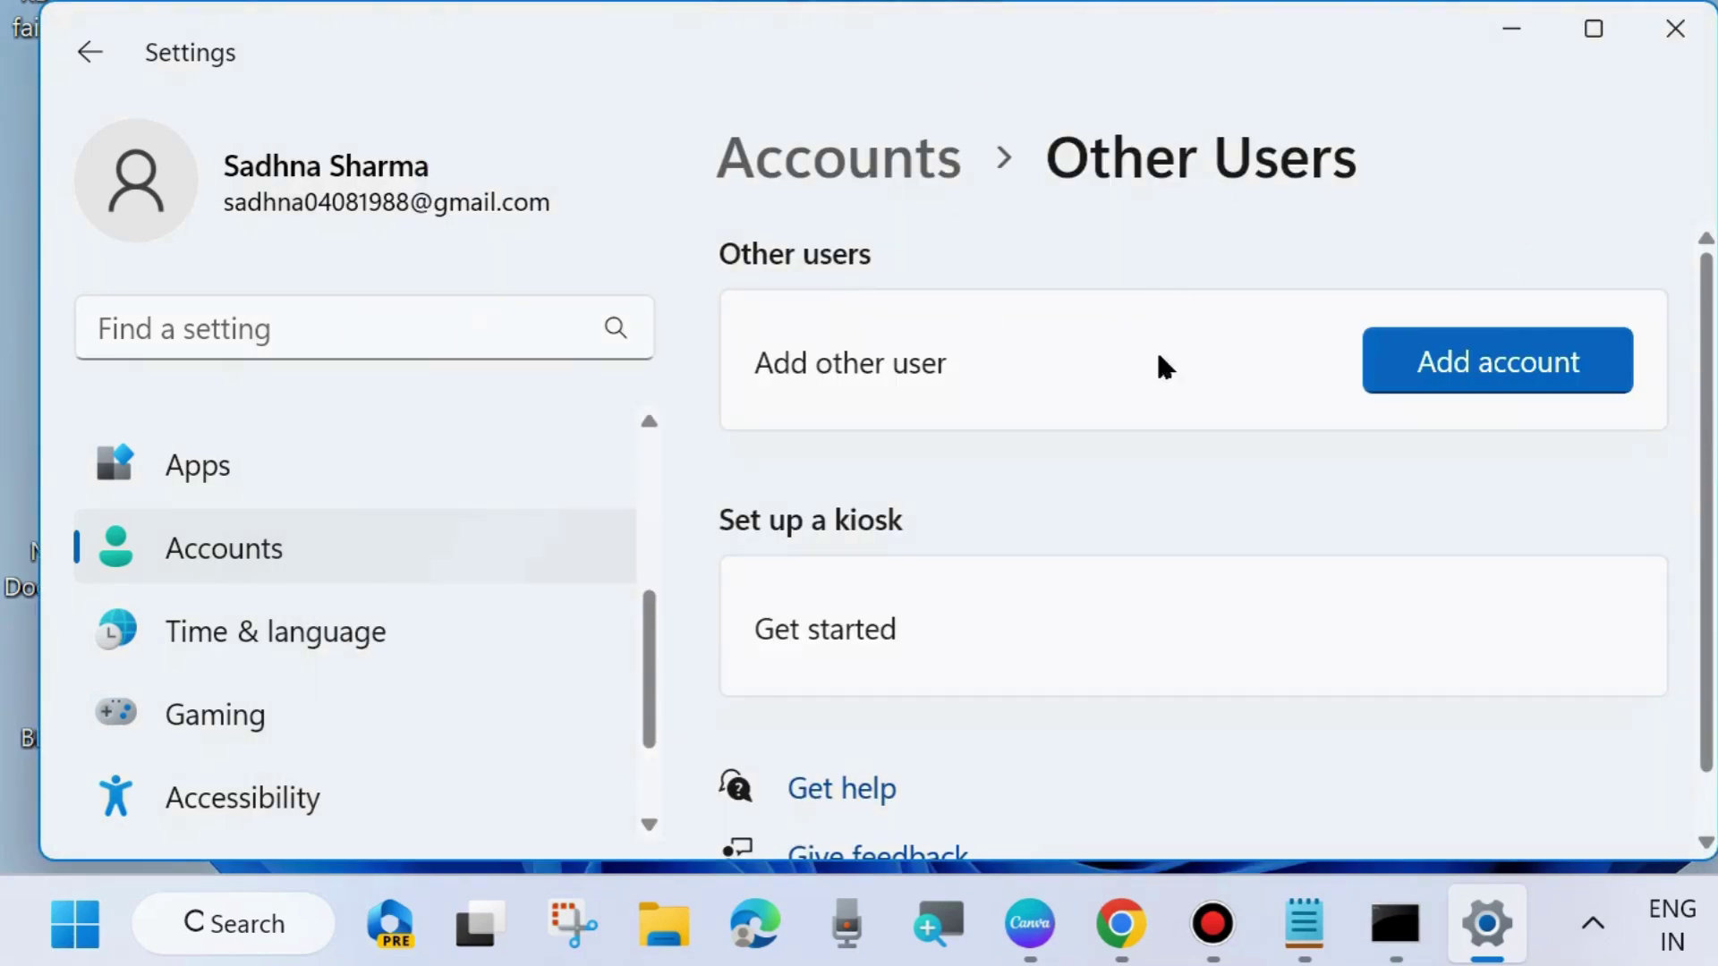
- Close Settings and reopen it at System > Recovery
left_click(1675, 29)
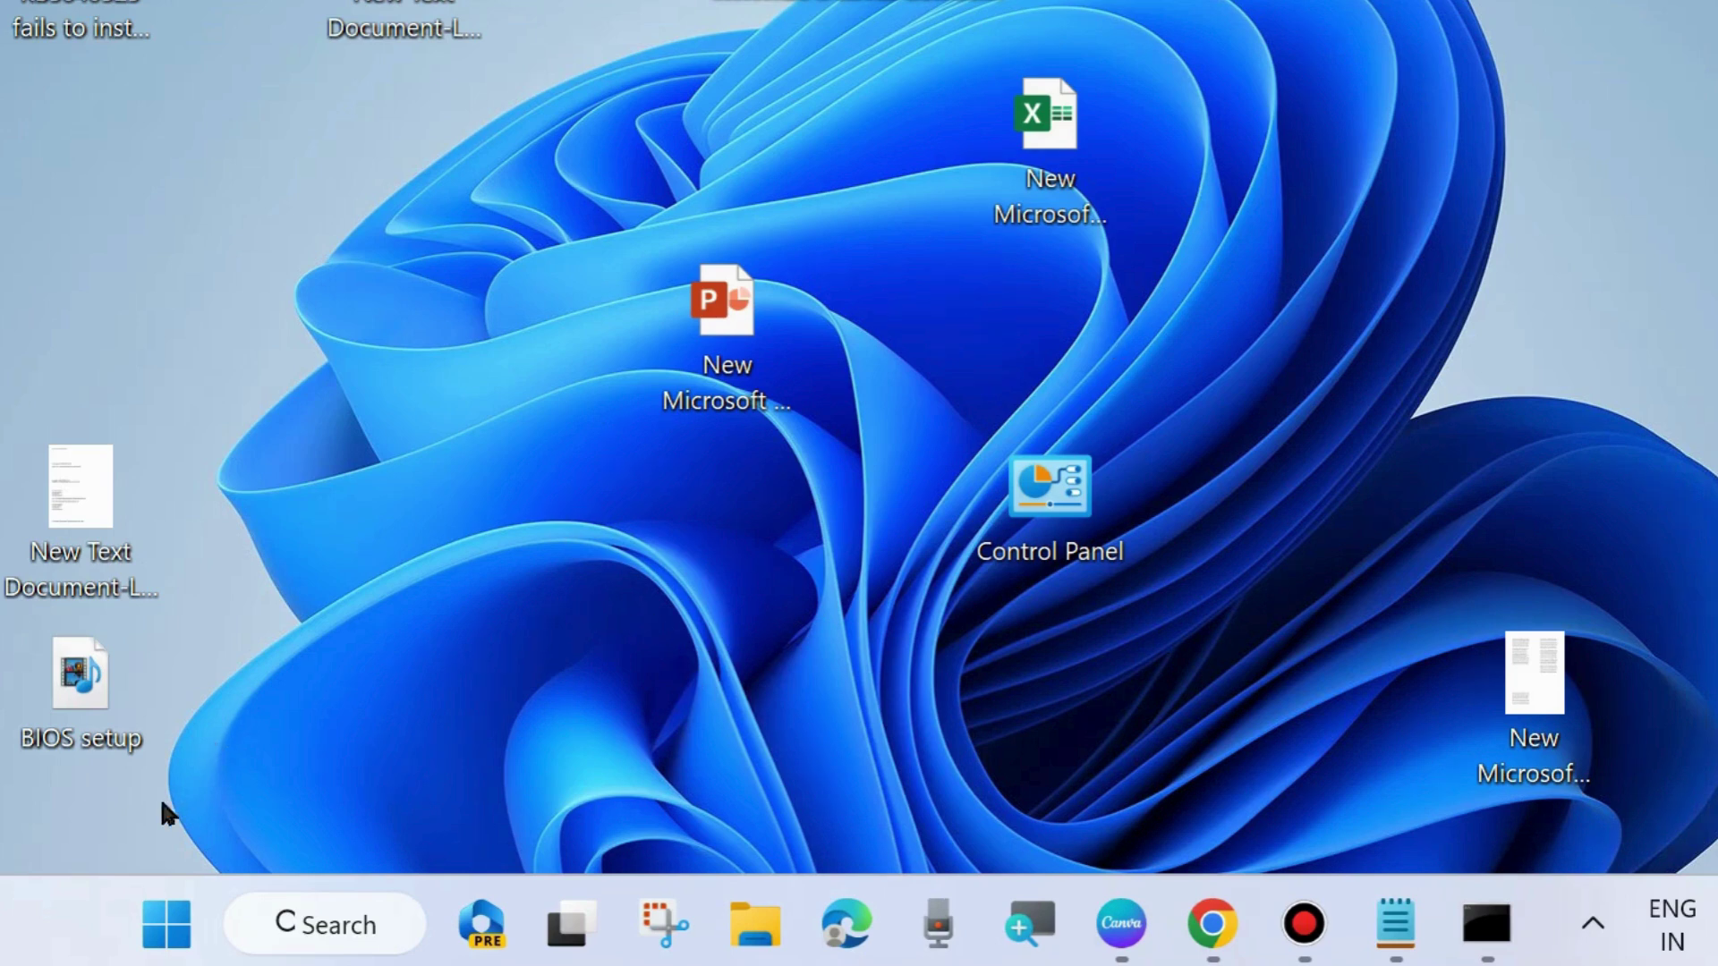
right_click(159, 928)
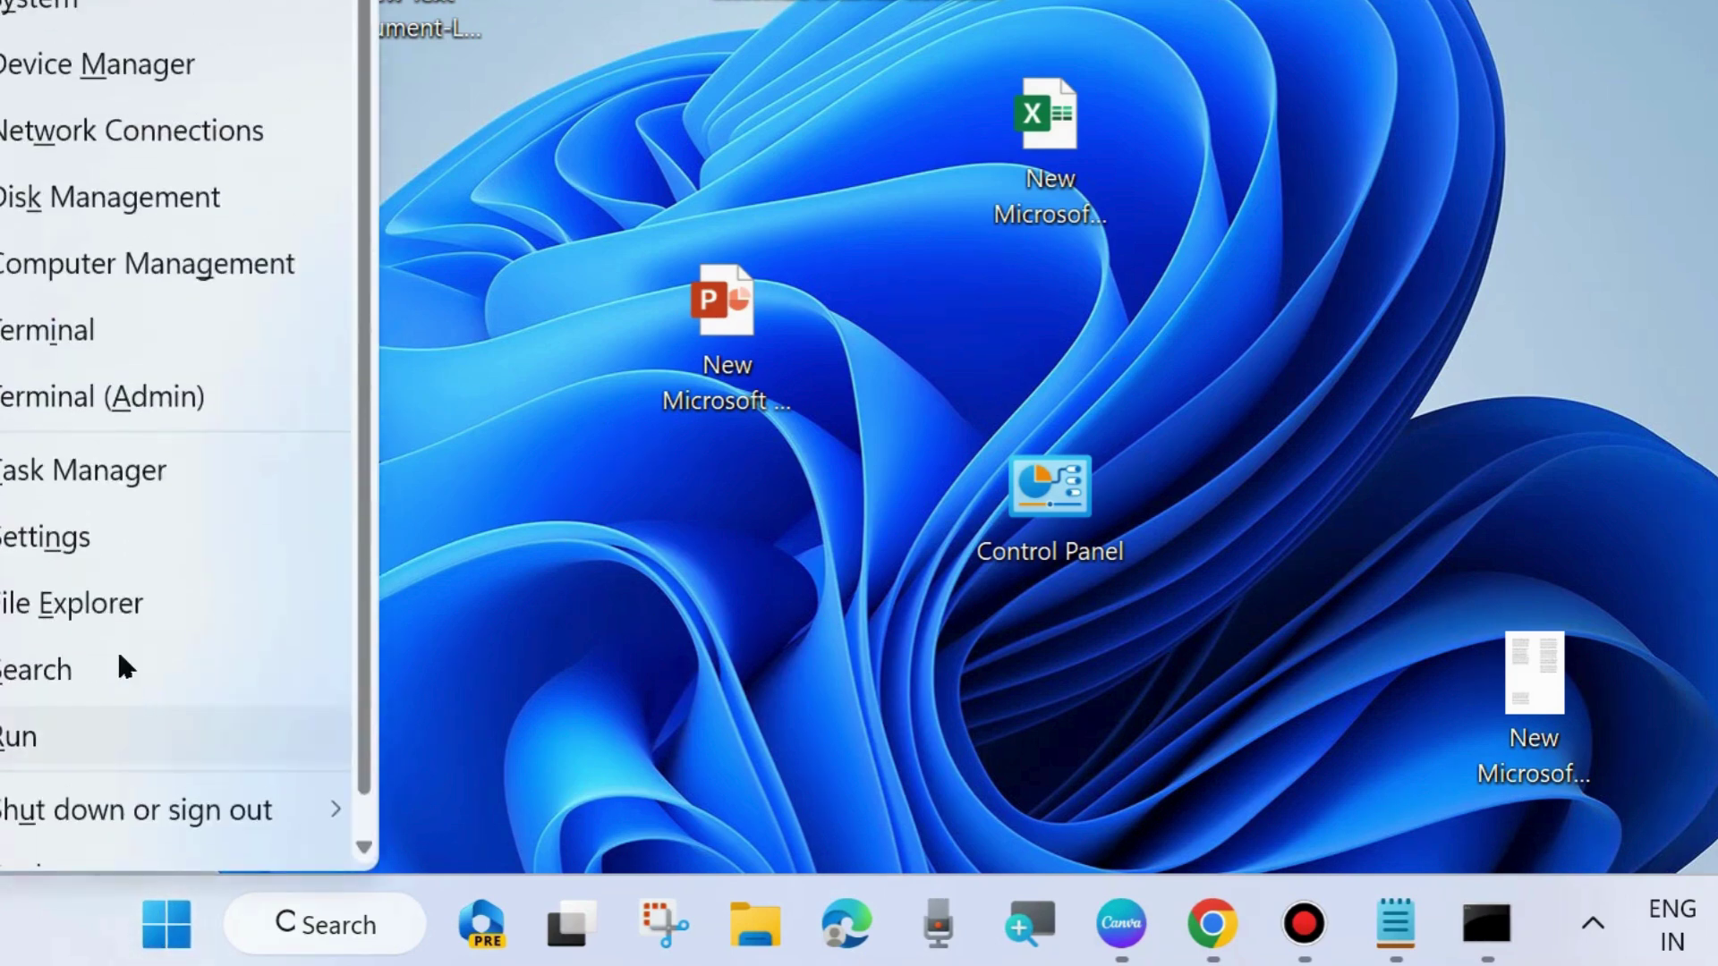
left_click(60, 552)
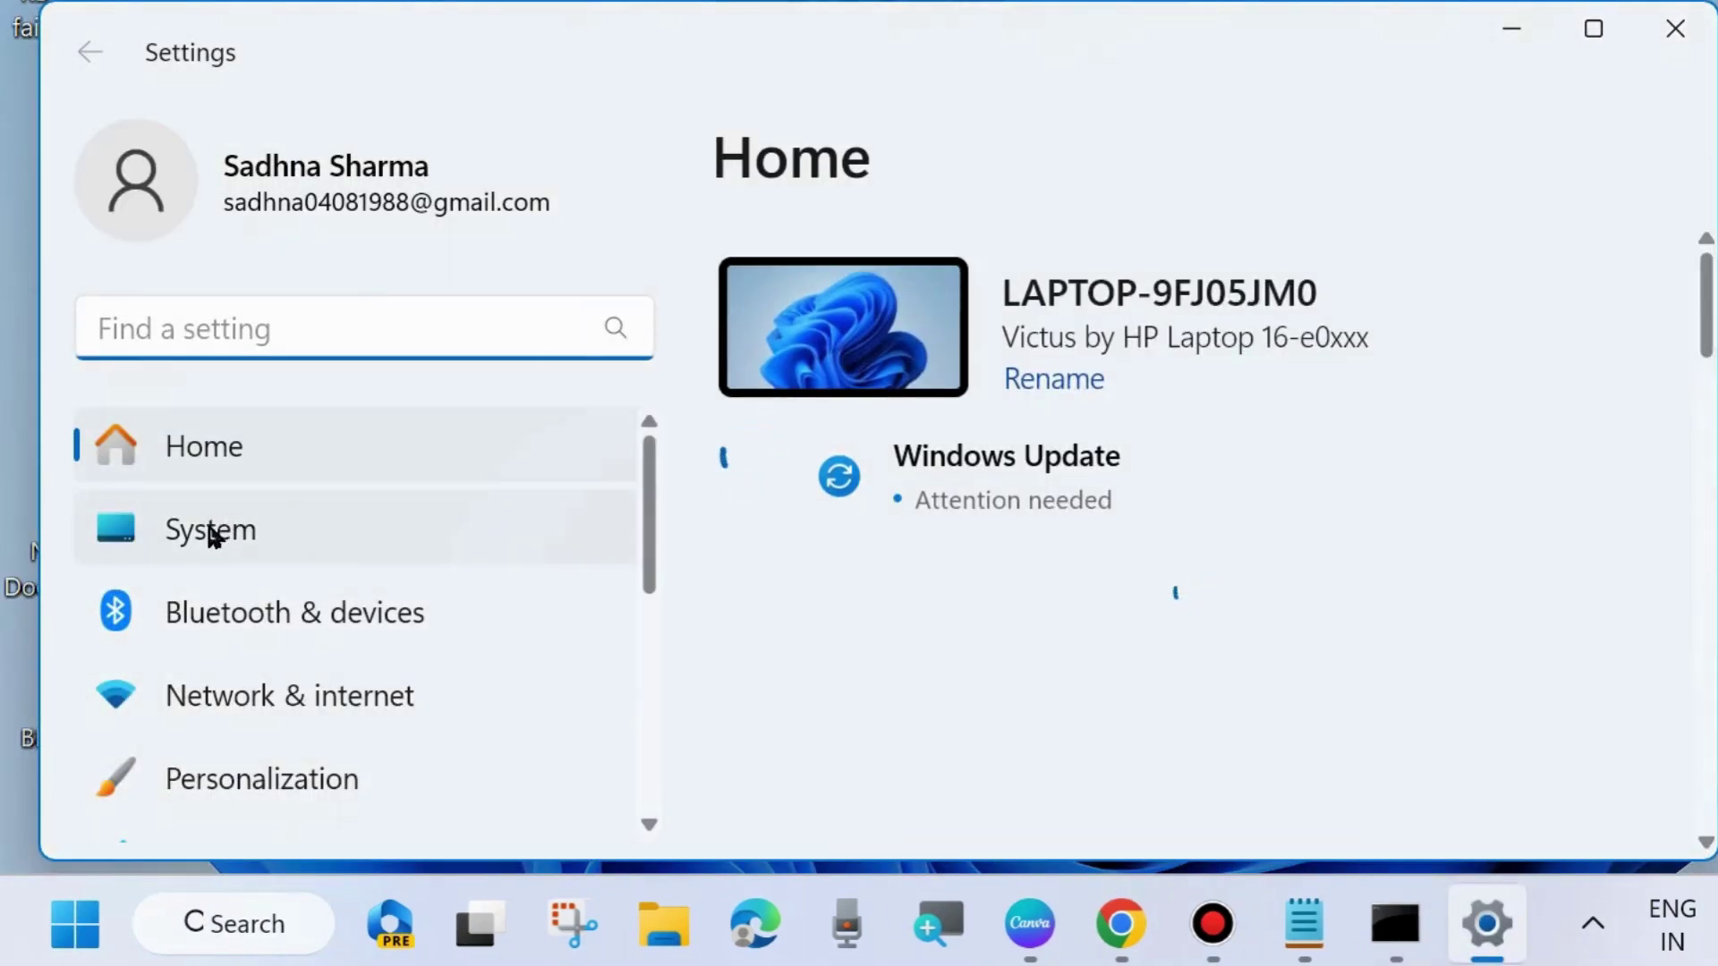
left_click(203, 533)
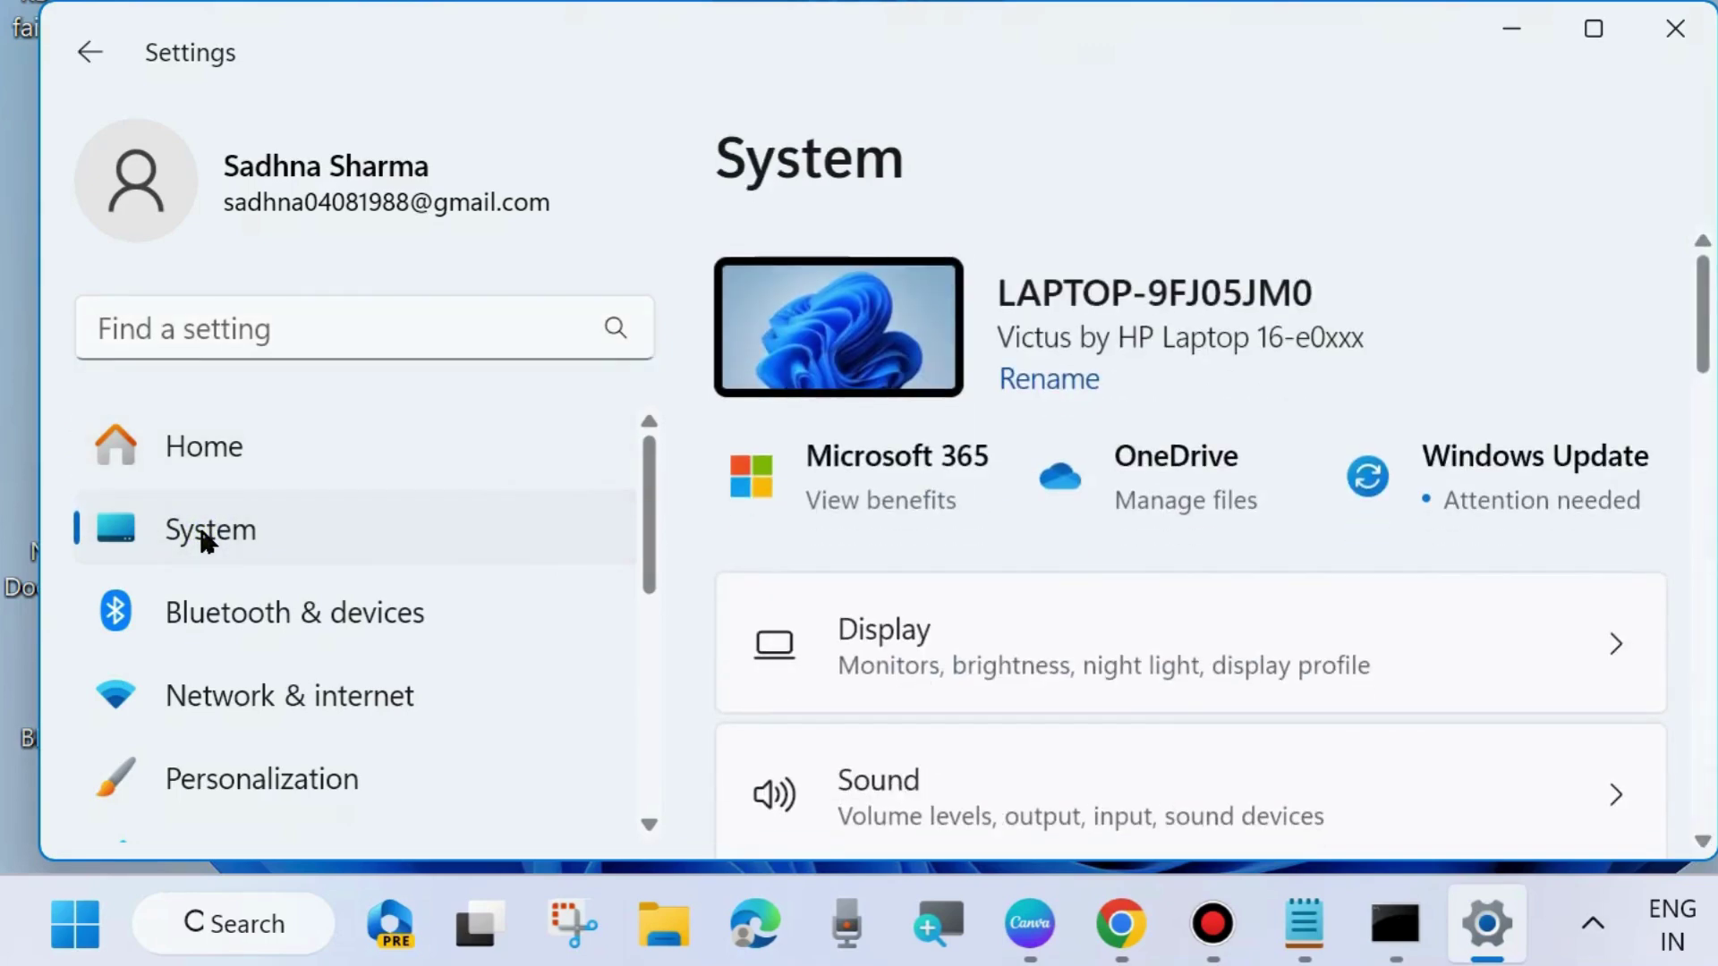
scroll(1027, 574, "down", 12)
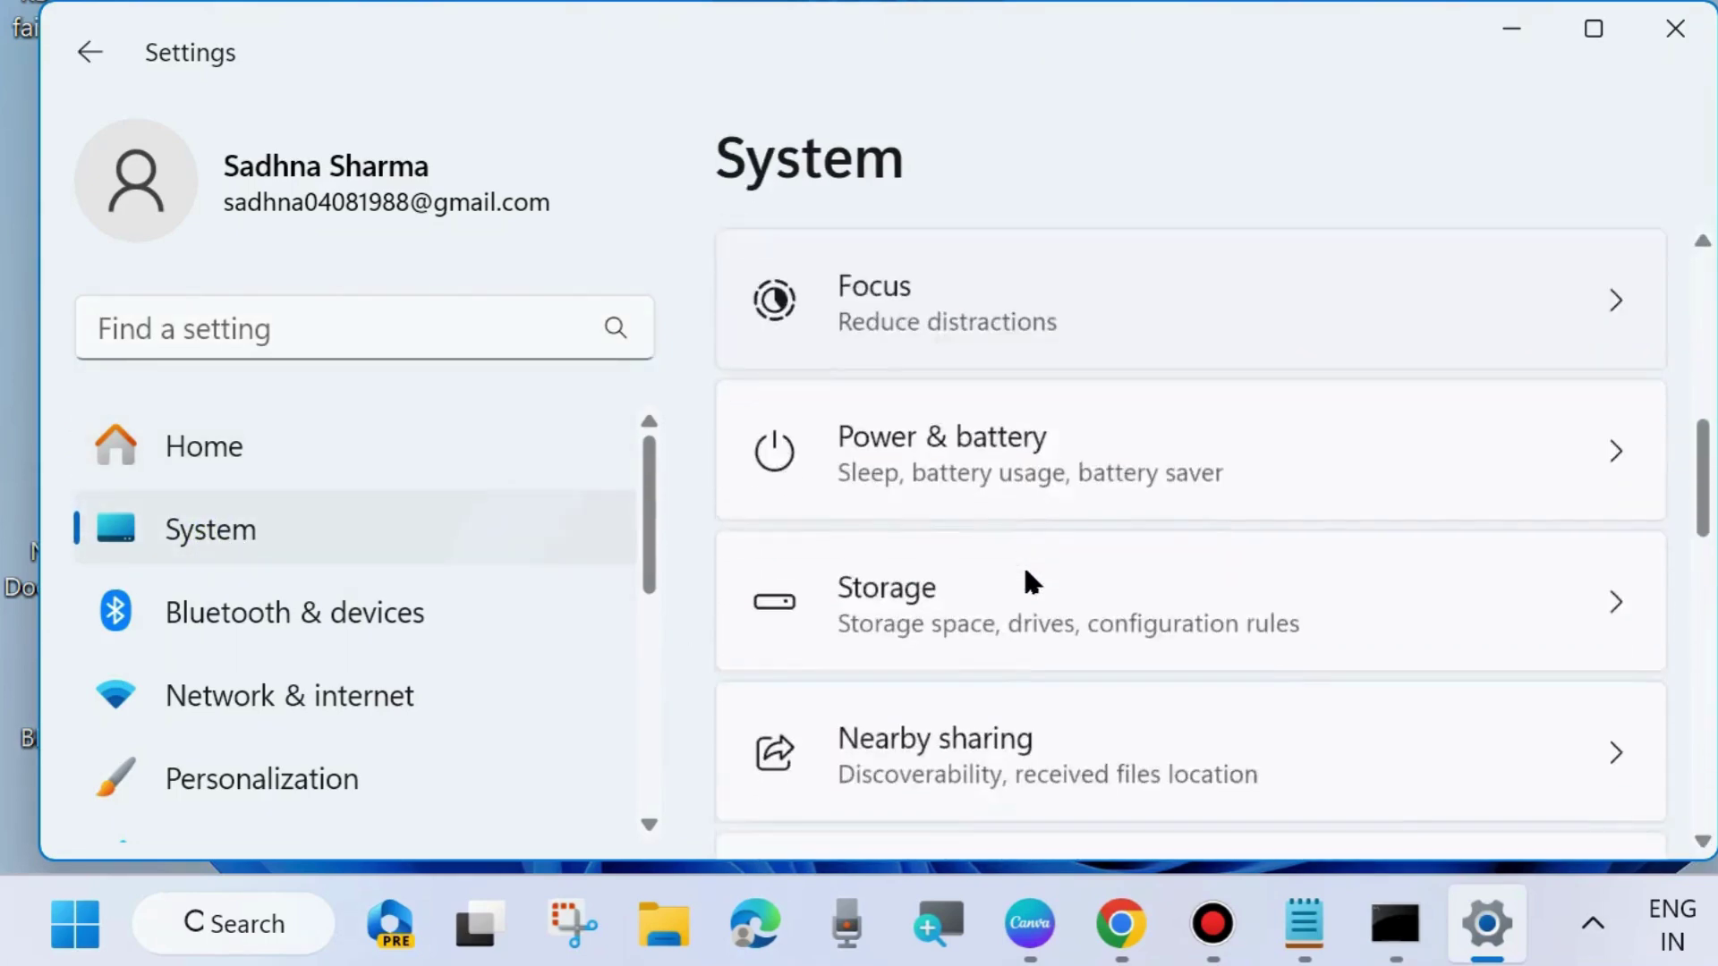
scroll(1026, 572, "down", 5)
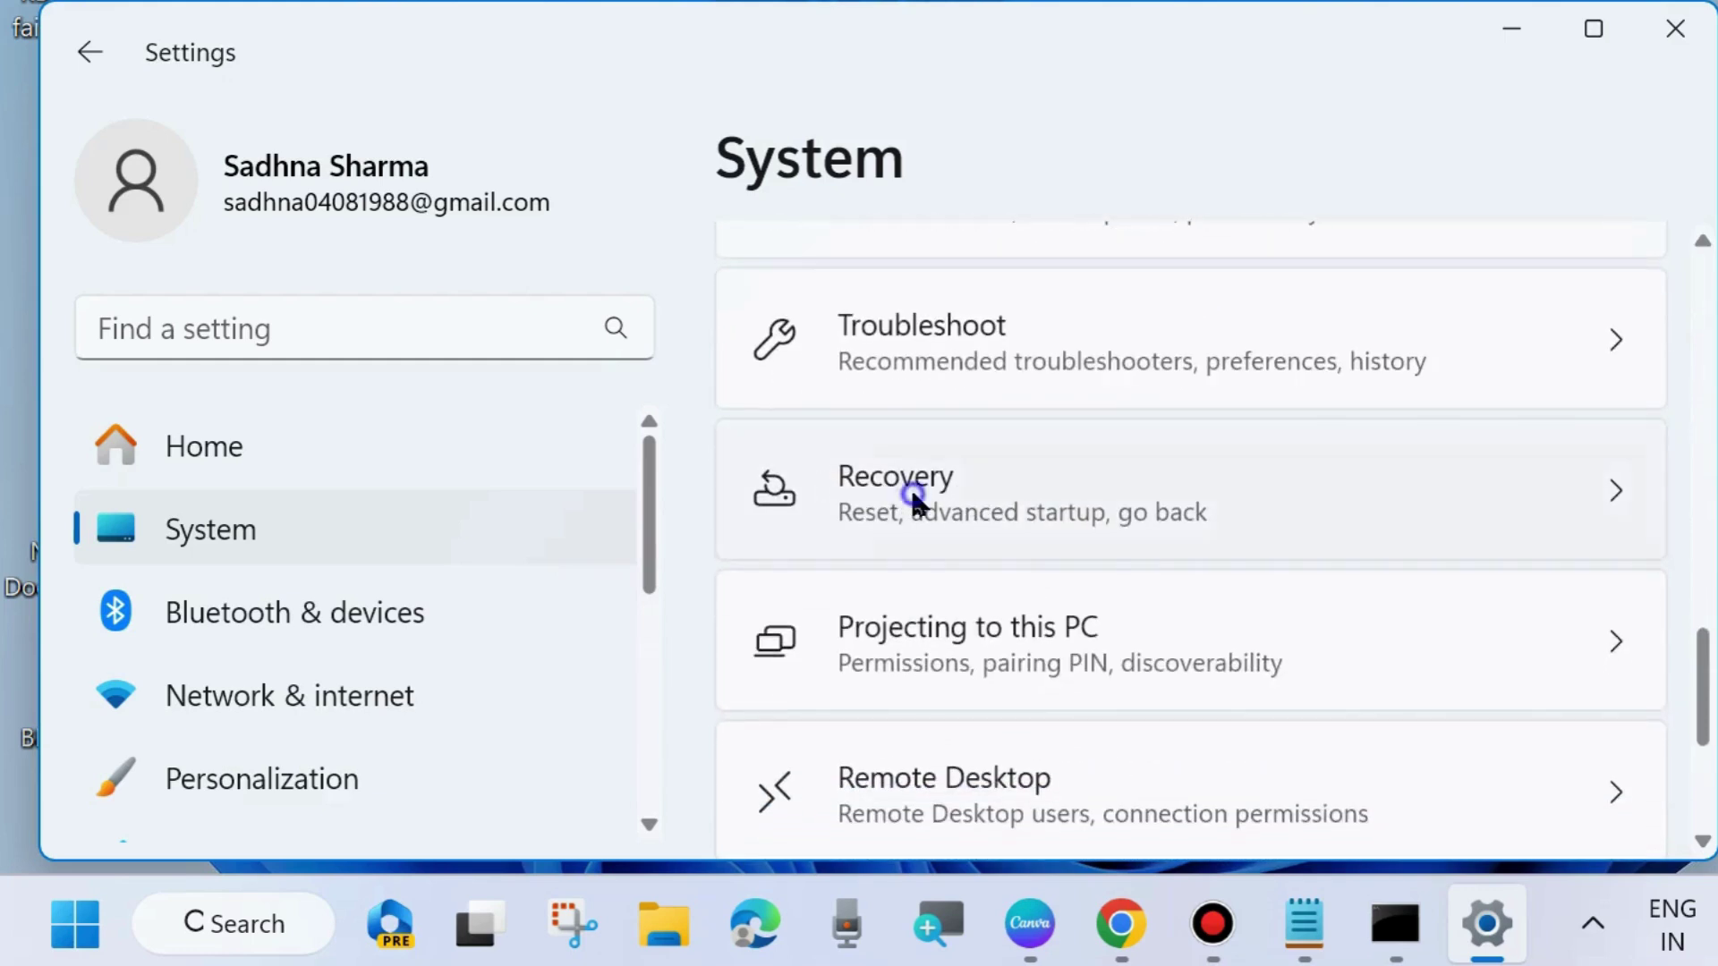
left_click(909, 485)
scroll(958, 487, "down", 1)
scroll(957, 486, "down", 2)
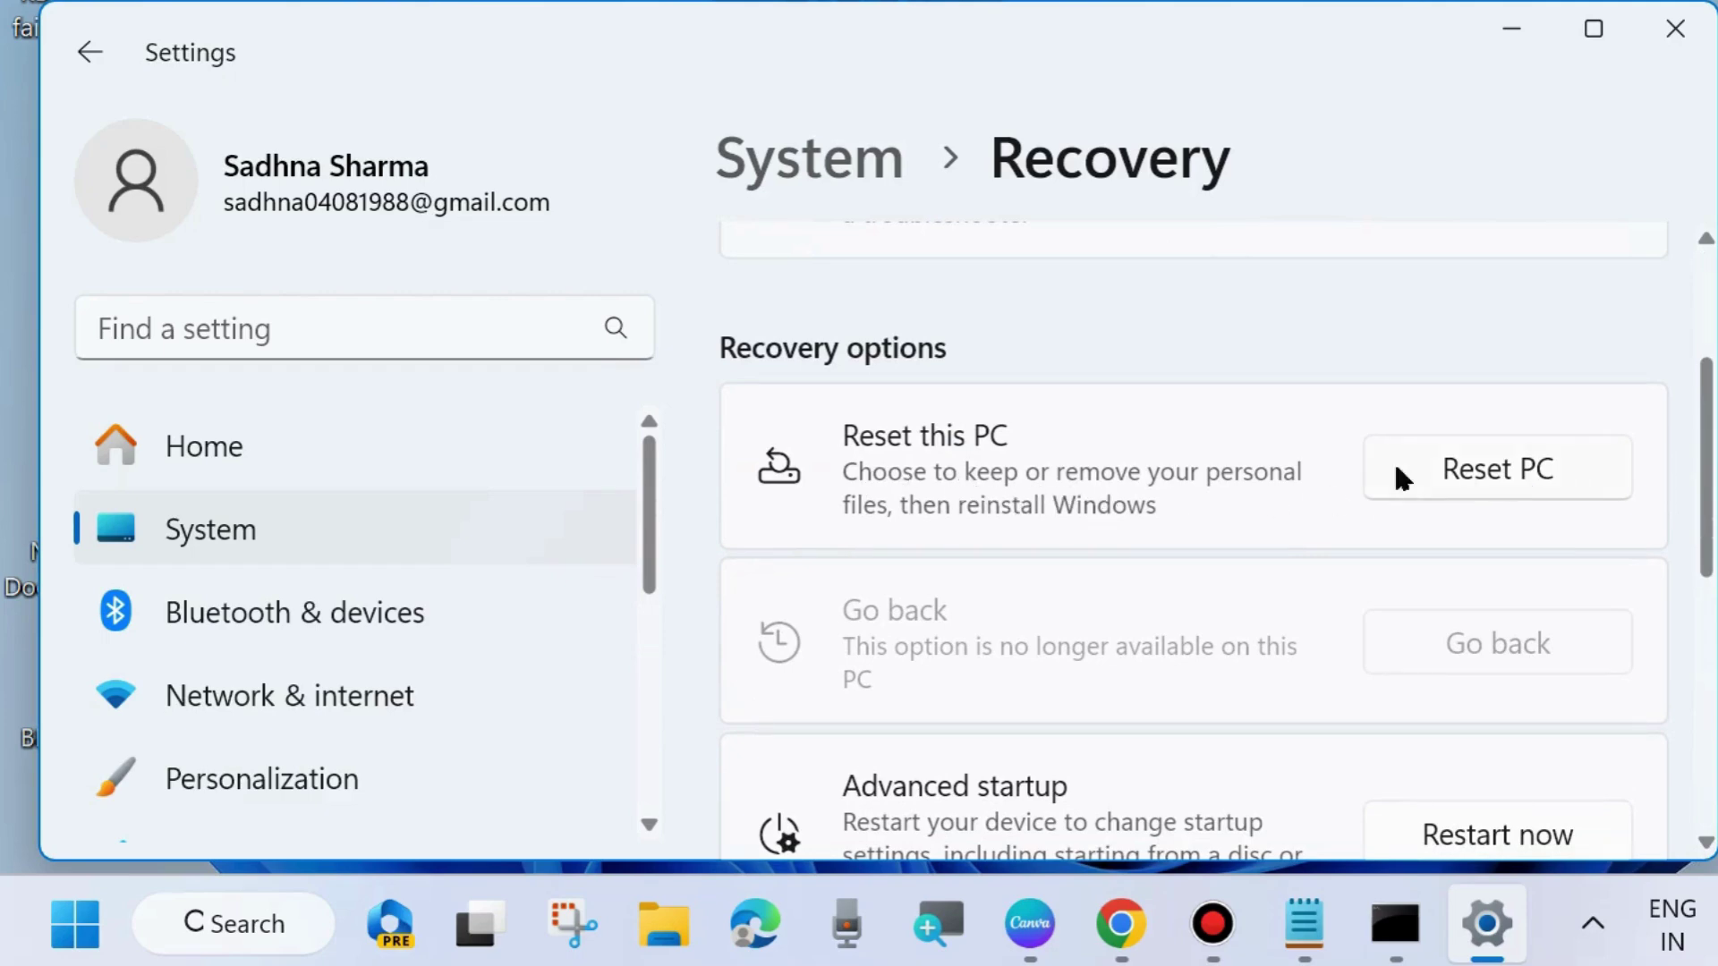
- Start Reset this PC, choosing Keep my files
left_click(1463, 474)
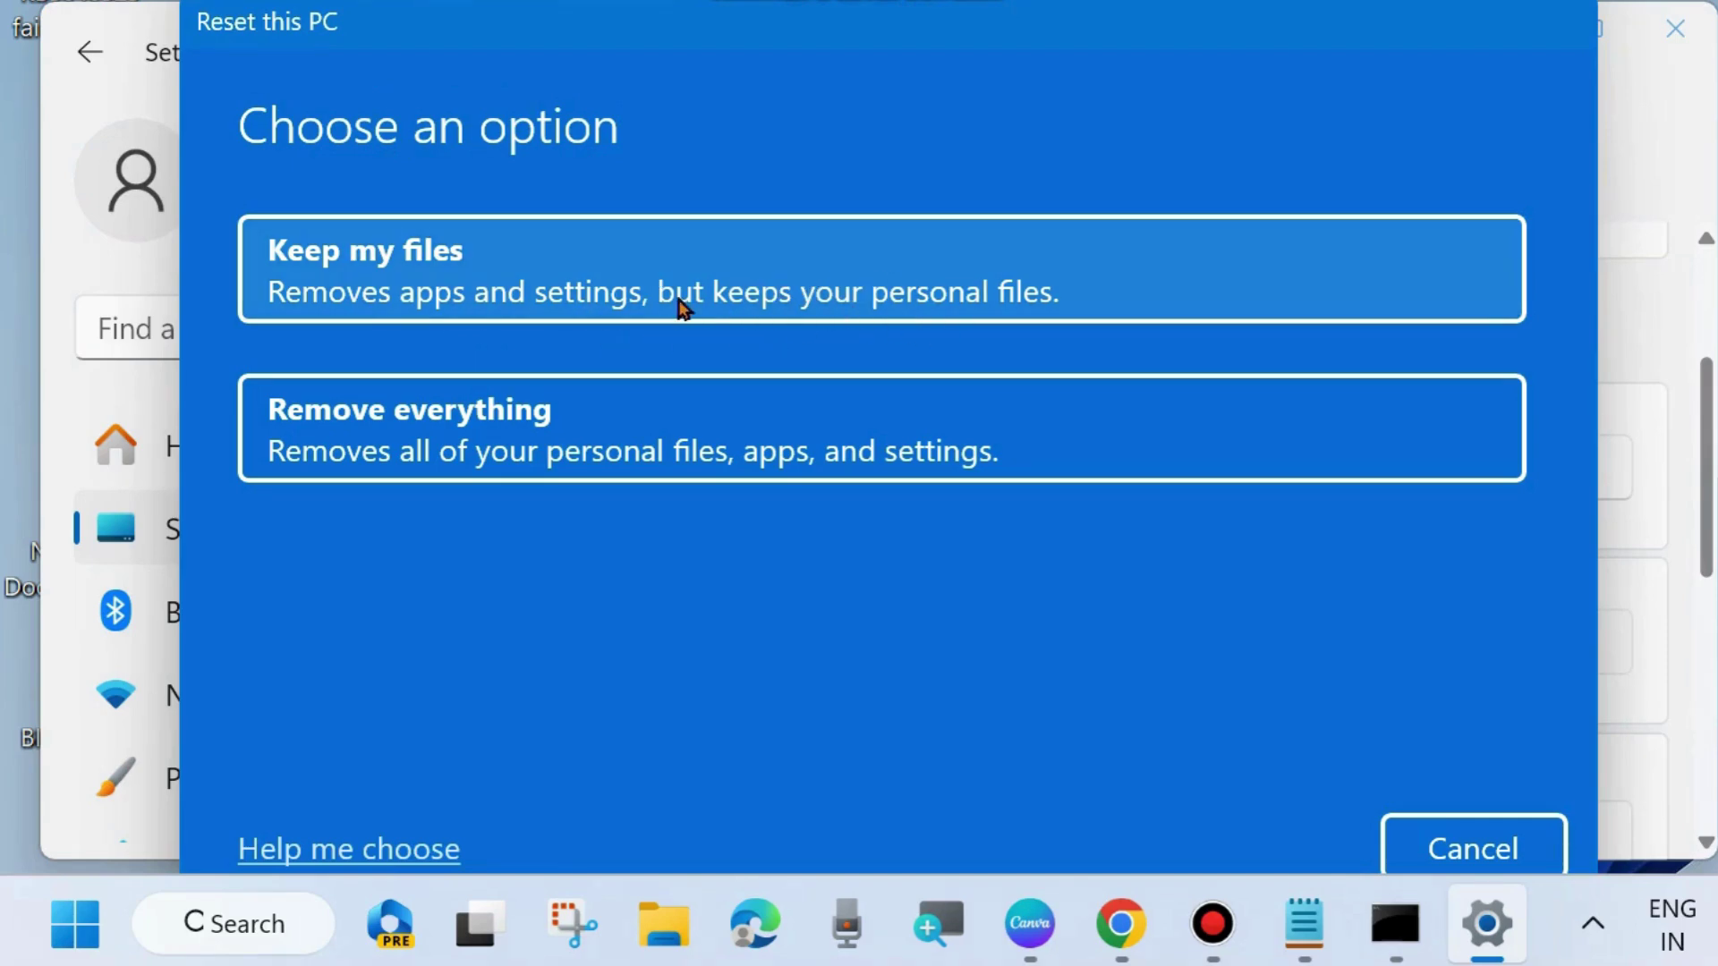
left_click(610, 299)
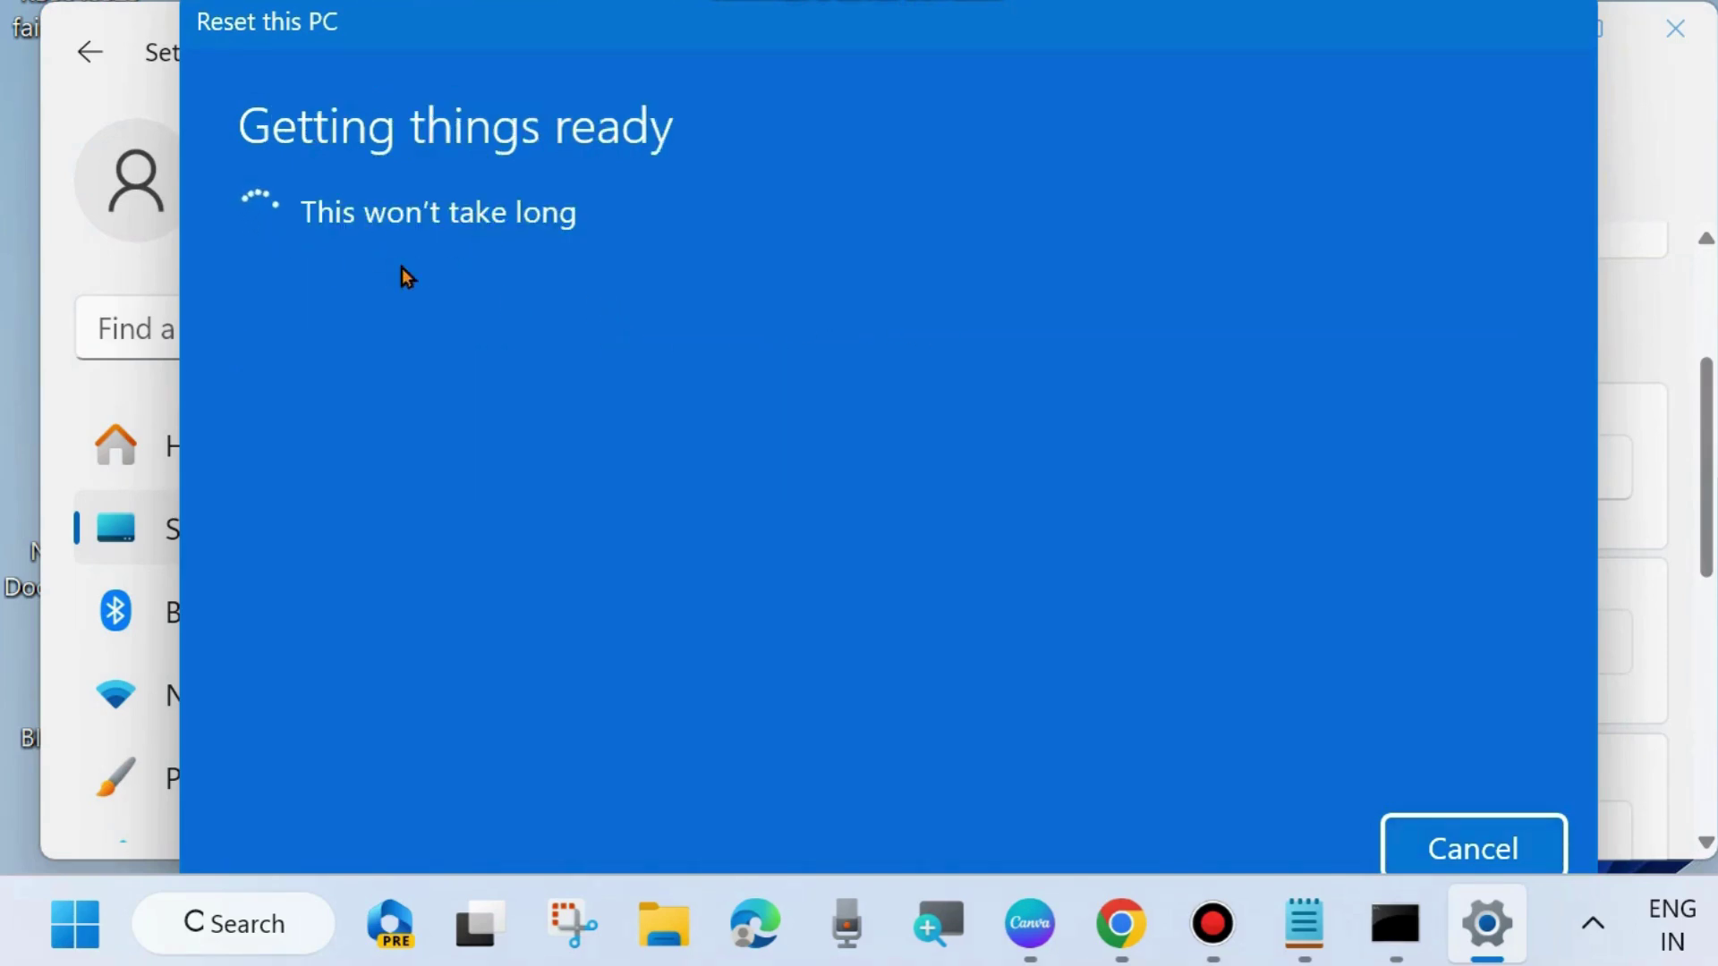